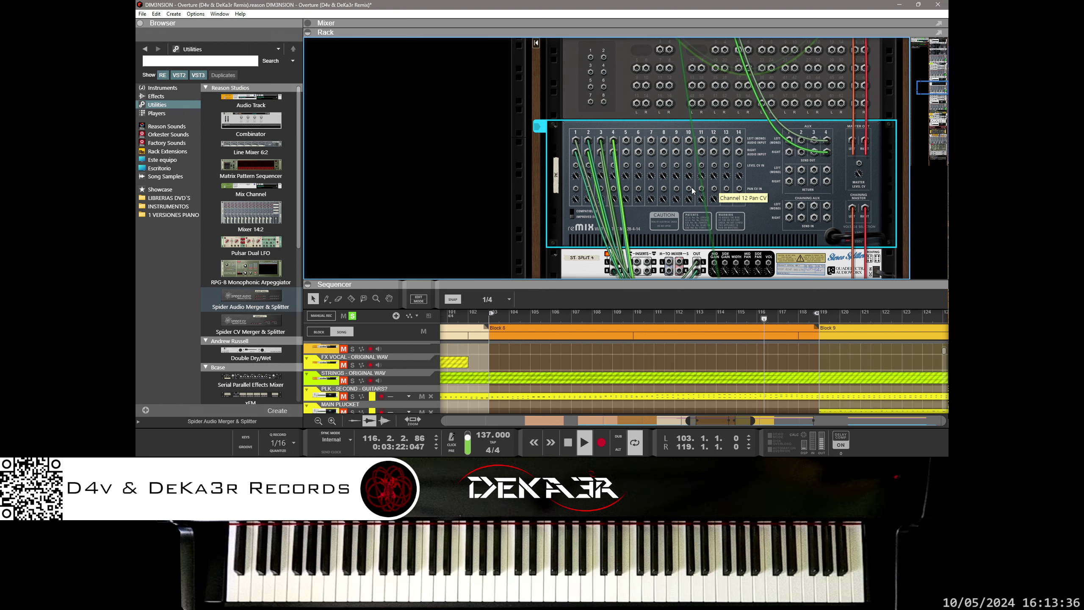
# Step: Compare the front controls and rear cabling of the 14-channel mixer and the existing audio-to-CV setup, testing channel 3's level fader
pyautogui.press('Tab')
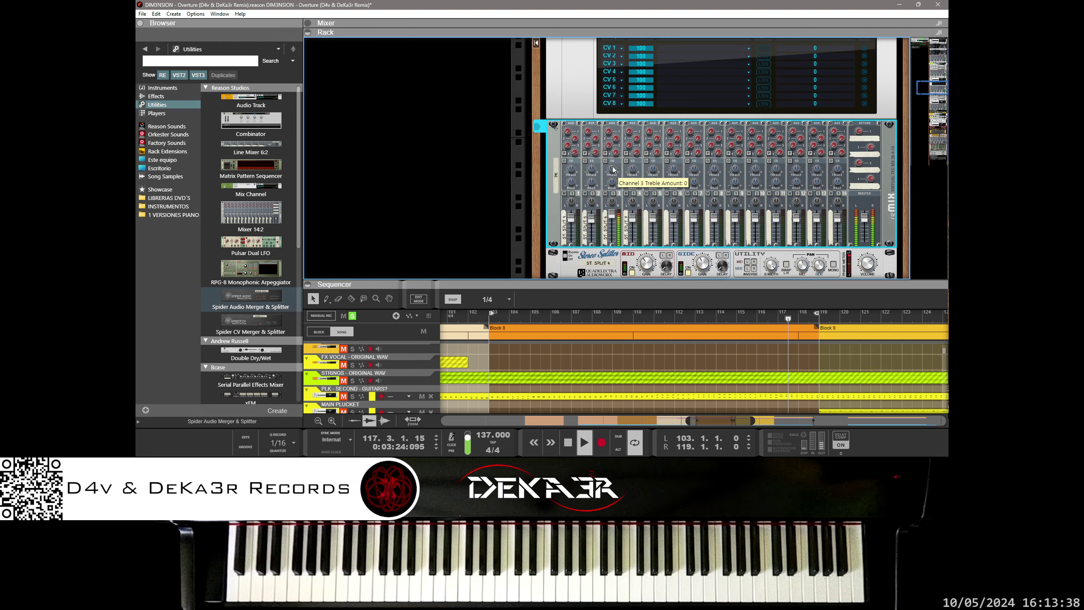
pyautogui.press('Tab')
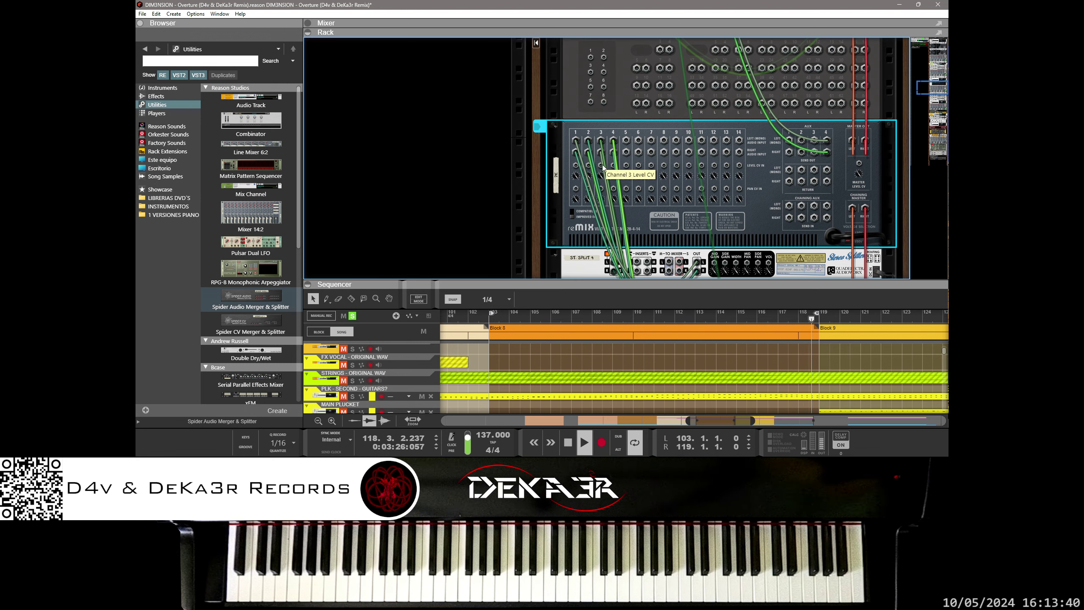
pyautogui.press('Tab')
pyautogui.press('Tab')
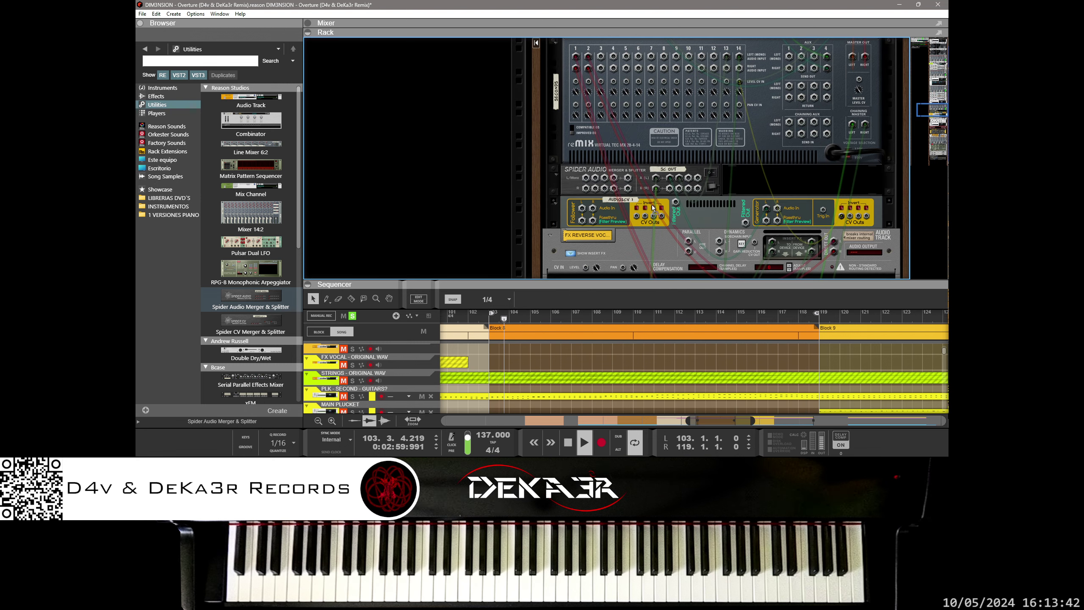
pyautogui.scroll(-3, 848, 167)
pyautogui.moveTo(848, 167); pyautogui.dragTo(851, 162)
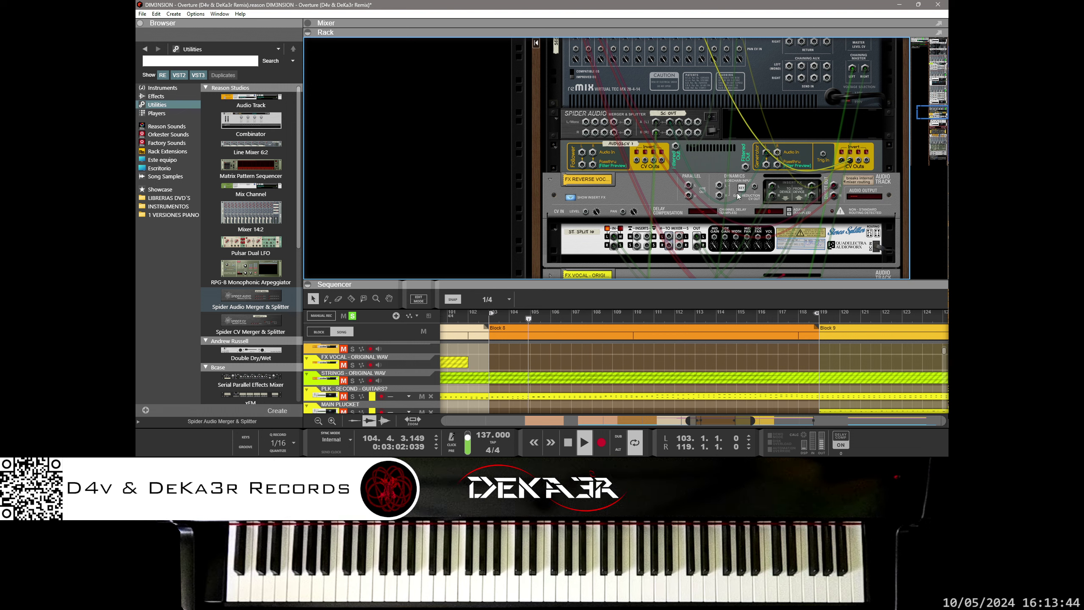
pyautogui.scroll(3, 739, 197)
pyautogui.press('Tab')
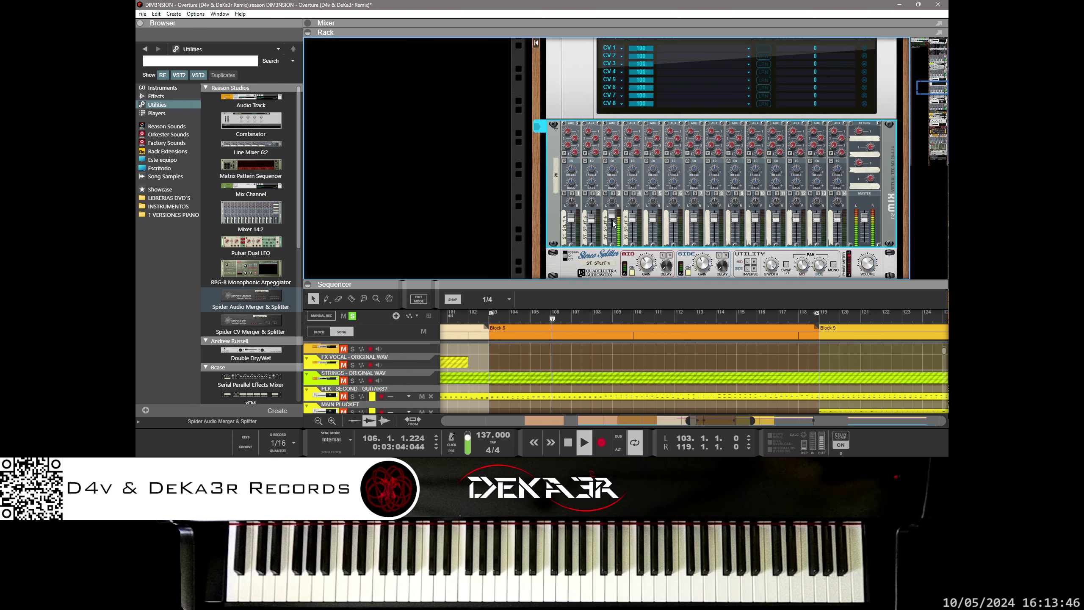
pyautogui.moveTo(613, 222); pyautogui.dragTo(616, 268)
pyautogui.press('Tab')
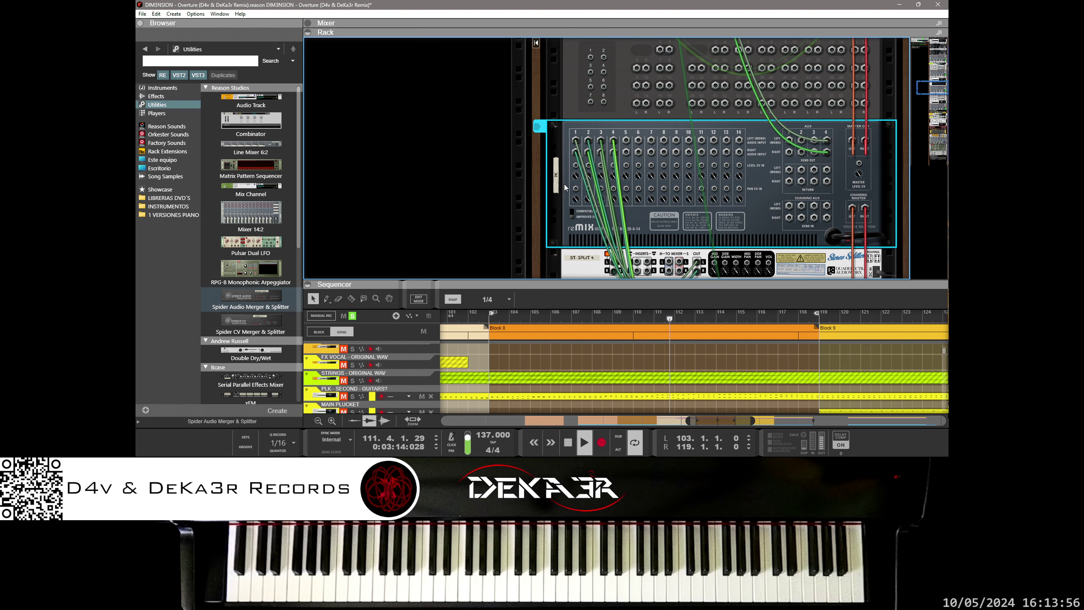
# Step: Add an Audio to CV Envelope Generator below the mixer and patch its generator CV out to the mixer's channel 3 level CV input
pyautogui.scroll(-2, 564, 184)
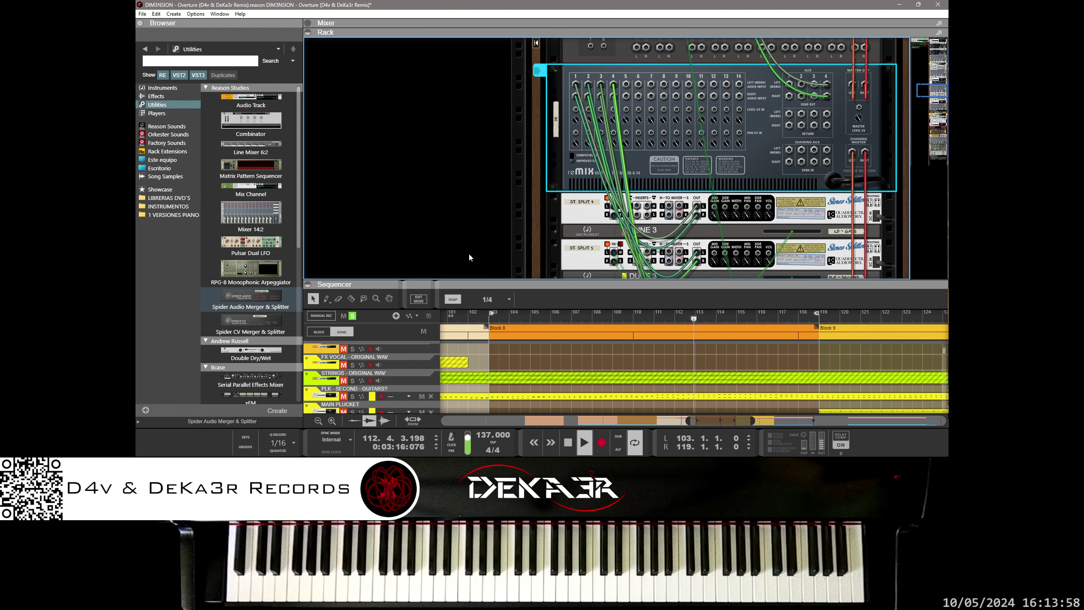
pyautogui.scroll(-7, 251, 367)
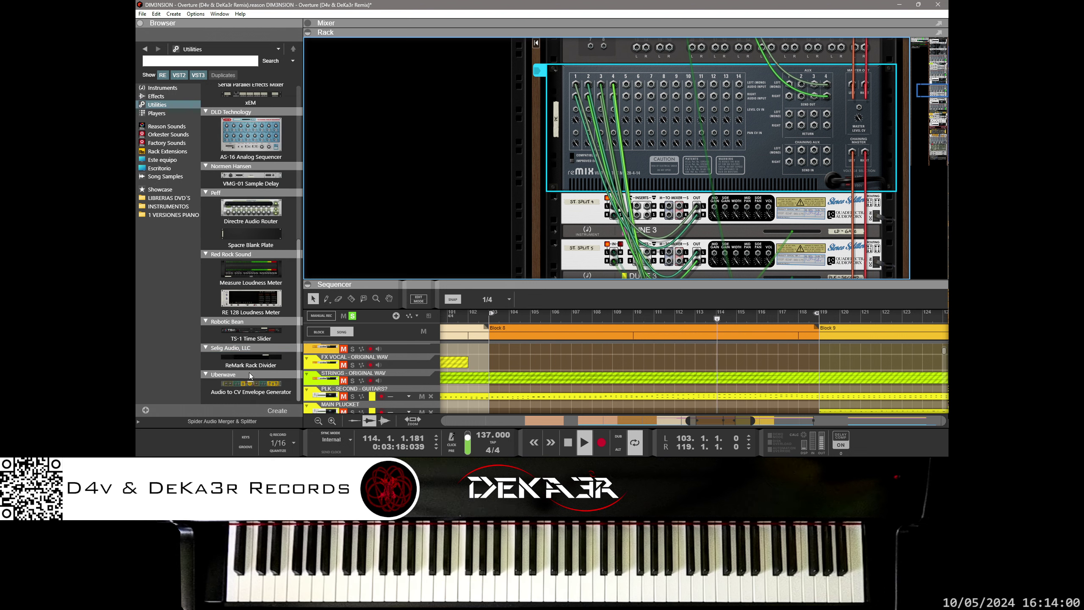
pyautogui.moveTo(251, 383); pyautogui.dragTo(670, 192)
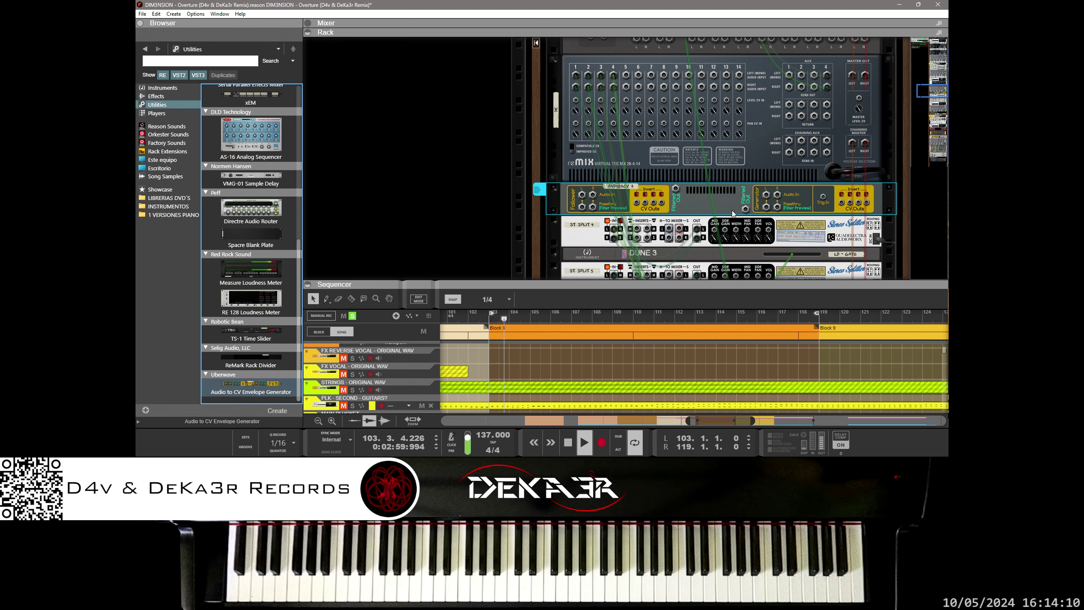
pyautogui.moveTo(841, 203); pyautogui.dragTo(602, 102)
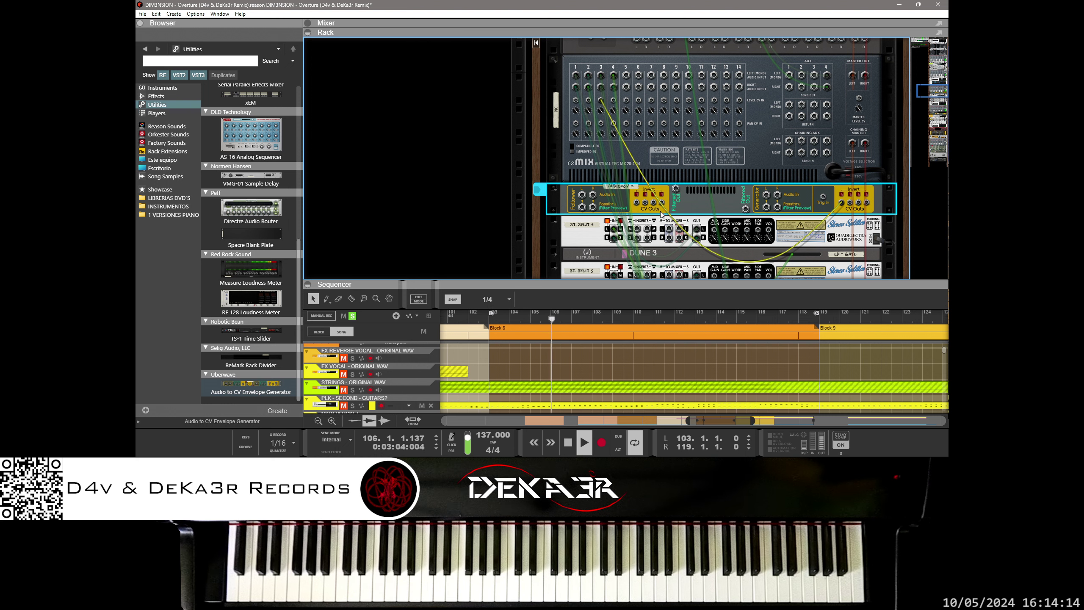
# Step: Connect the new envelope generator's Audio In to a free output of the SC OUT audio splitter
pyautogui.moveTo(764, 197)
pyautogui.mouseDown()
pyautogui.moveTo(744, 224)
pyautogui.moveTo(706, 203)
pyautogui.mouseUp()
pyautogui.press('Tab')
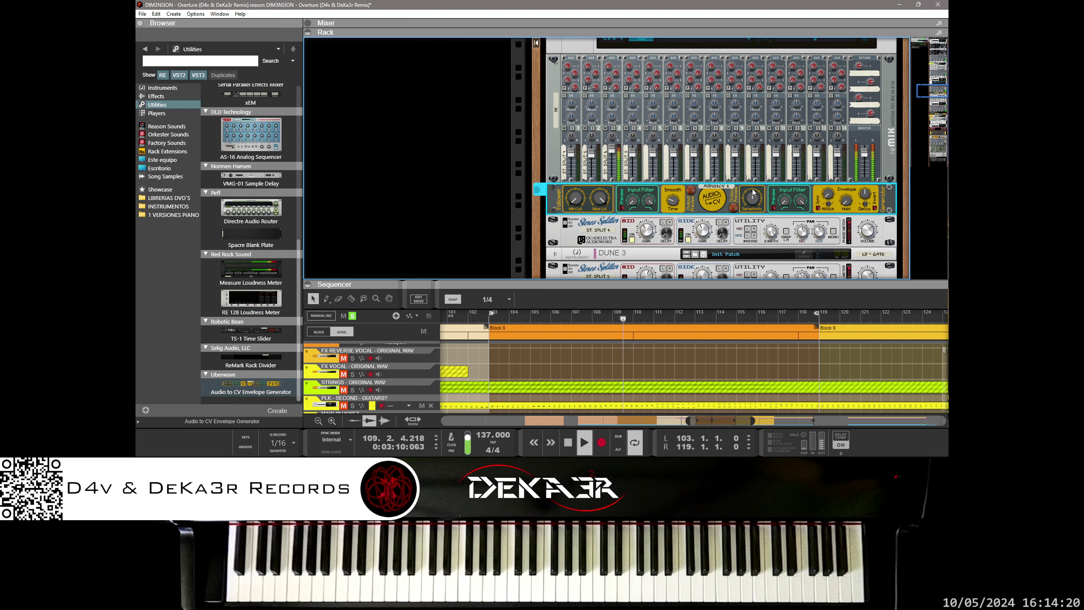
pyautogui.press('Tab')
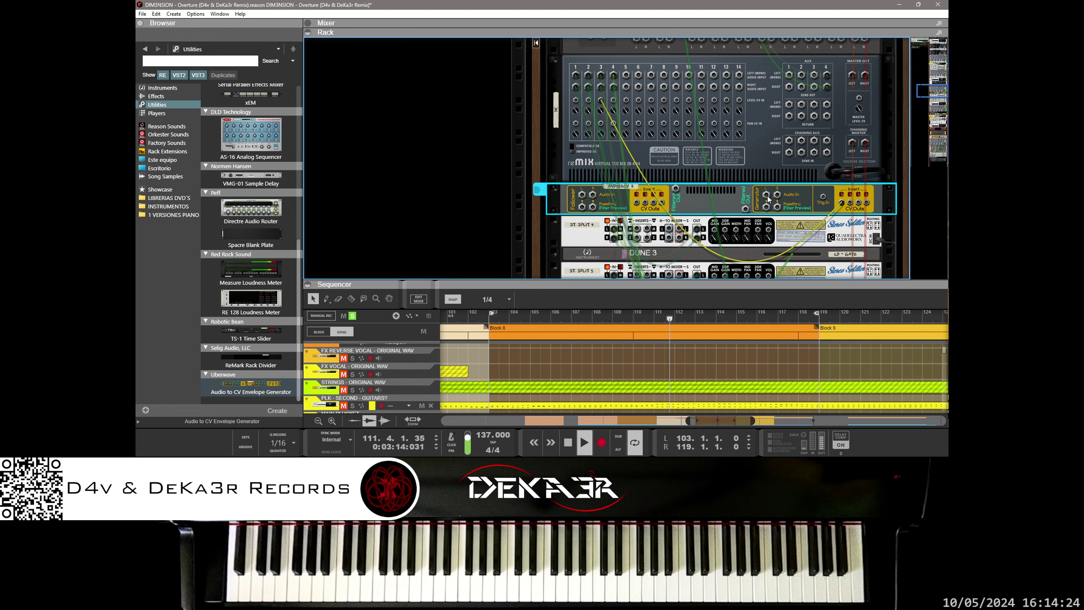
pyautogui.scroll(-5, 747, 205)
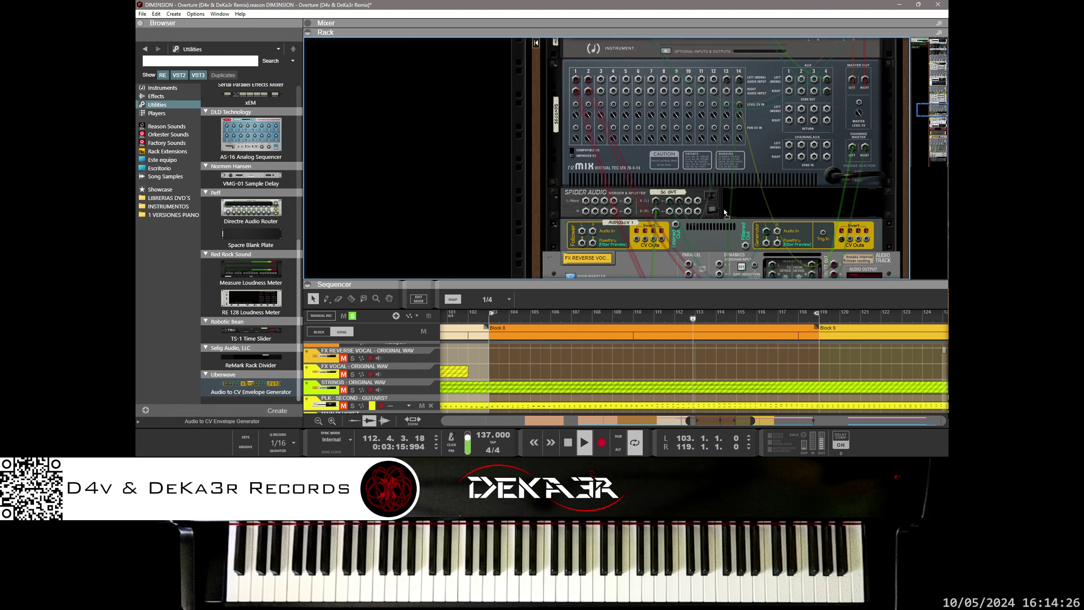
pyautogui.scroll(2, 725, 211)
pyautogui.click(698, 153)
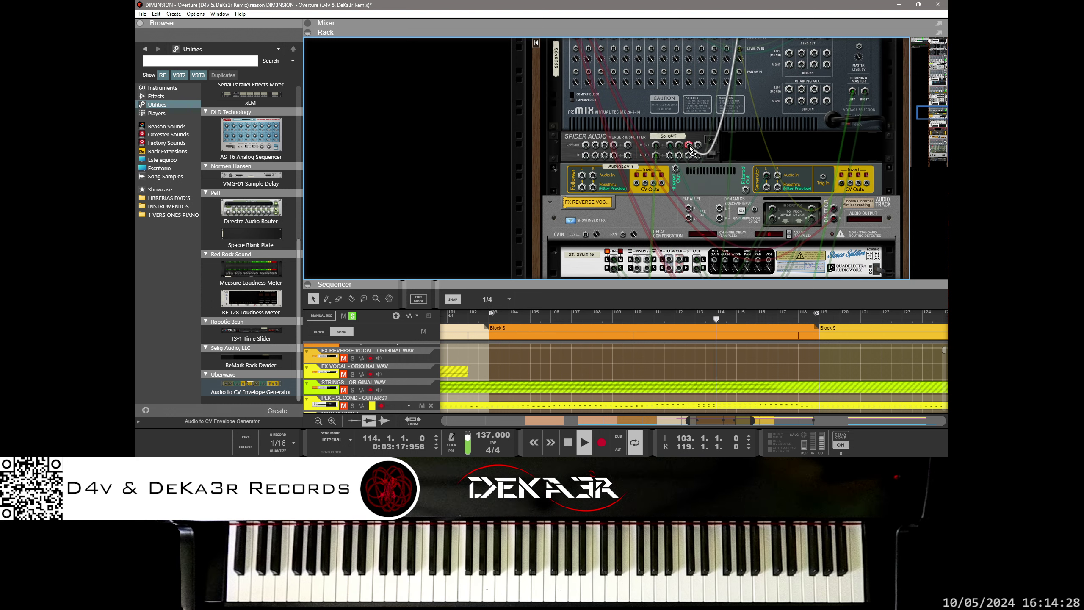
pyautogui.click(691, 160)
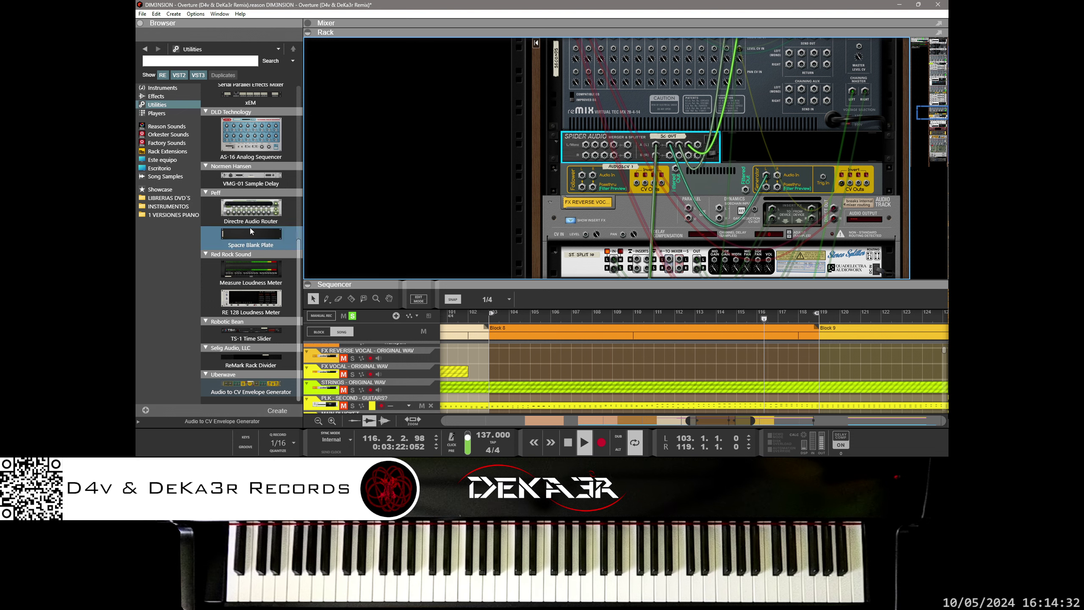
# Step: Add a second Spider Audio Merger & Splitter beside SC OUT and feed its splitter input from SC OUT's last output
pyautogui.scroll(5, 251, 231)
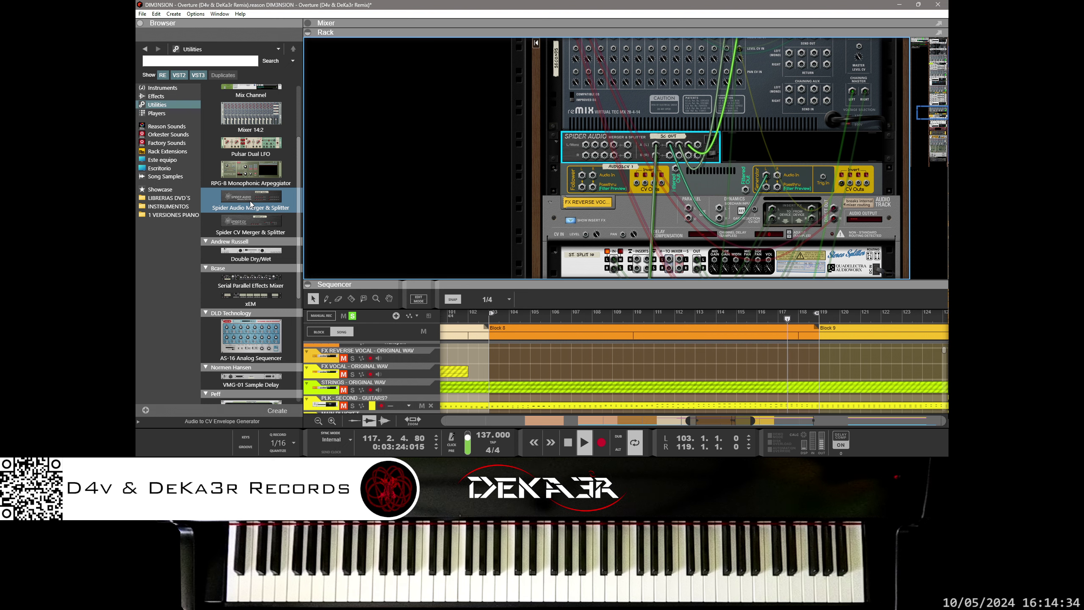
pyautogui.moveTo(251, 204)
pyautogui.mouseDown()
pyautogui.moveTo(765, 171)
pyautogui.moveTo(766, 139)
pyautogui.mouseUp()
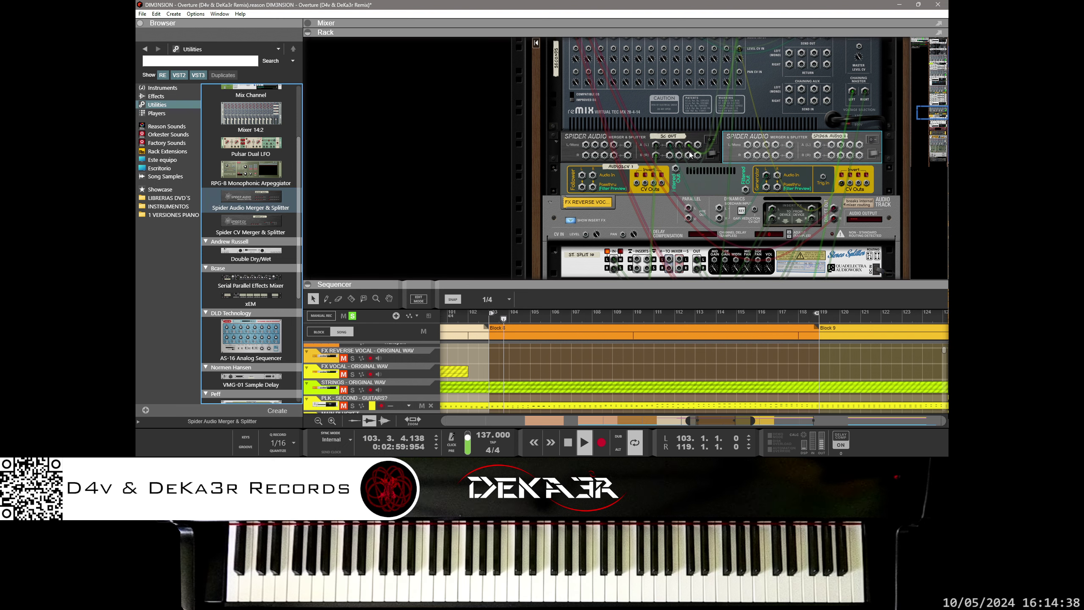
pyautogui.moveTo(698, 145); pyautogui.dragTo(817, 147)
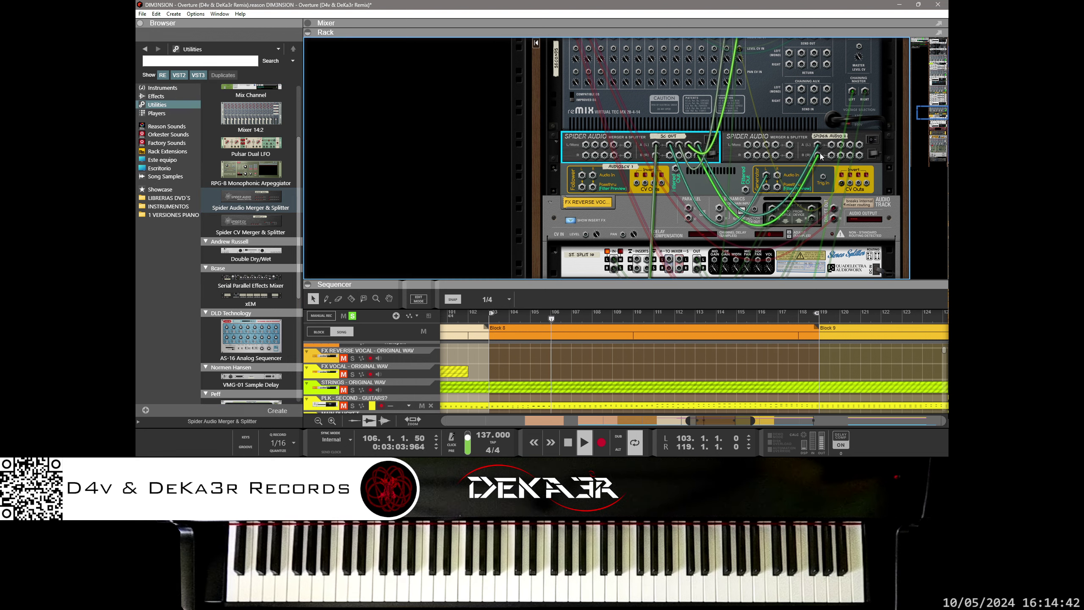
pyautogui.click(801, 158)
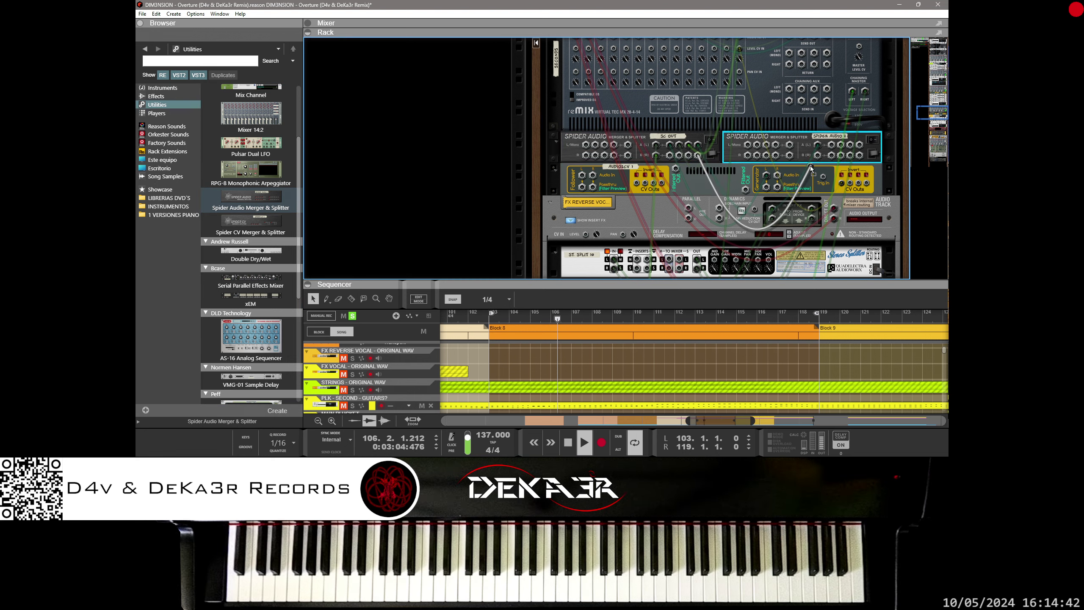
# Step: Rename the second audio splitter as SC OUT
pyautogui.doubleClick(825, 136)
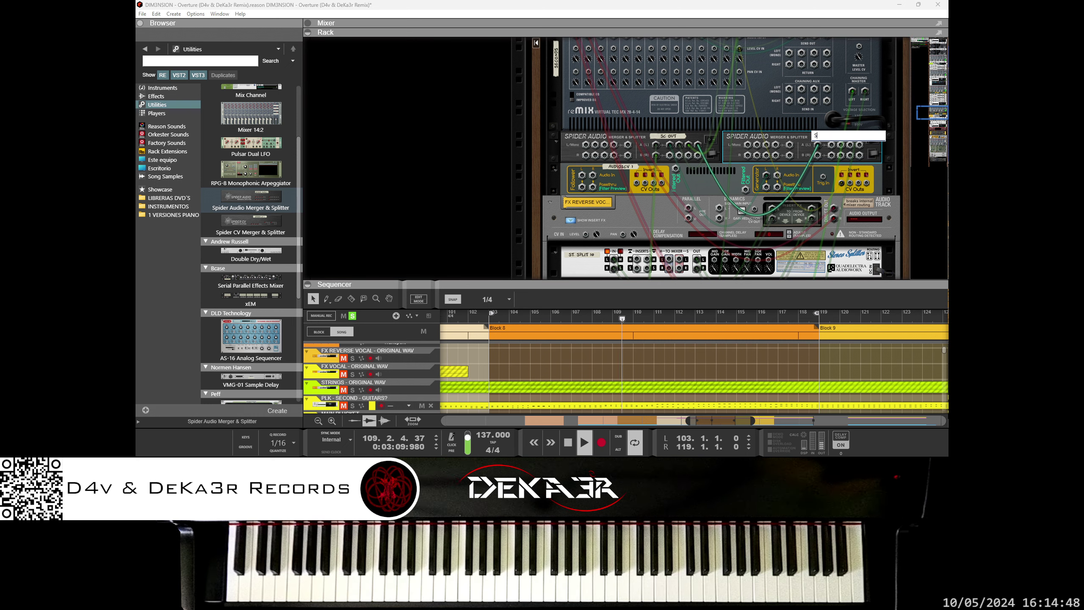
pyautogui.write('SC OUT')
pyautogui.press('Return')
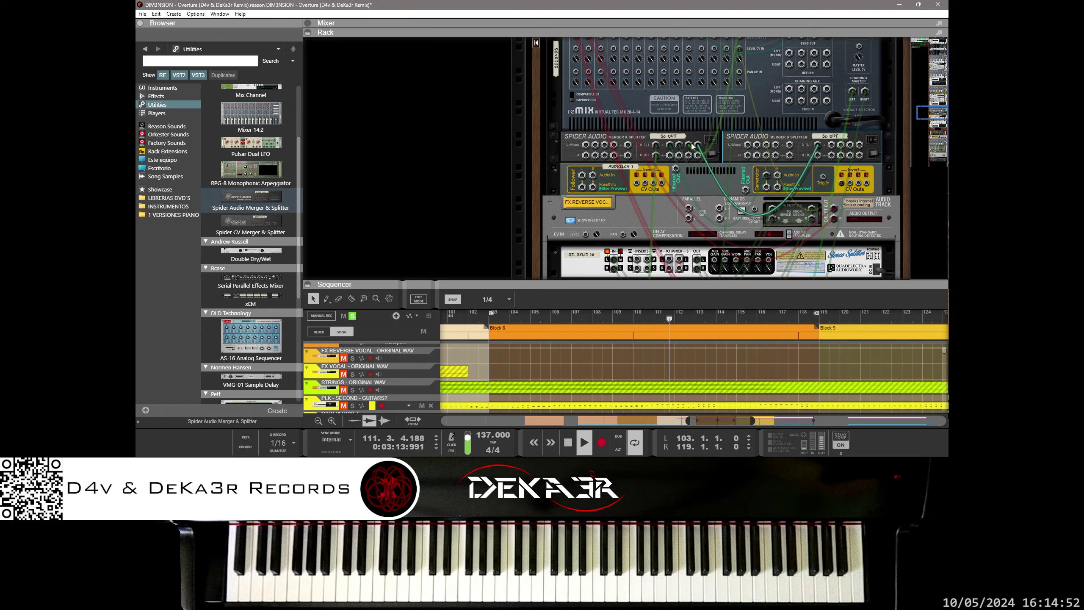
# Step: Trace the SC OUT splitter's input cable down the rack to the drum machine's channel 1 output
pyautogui.scroll(-8, 688, 170)
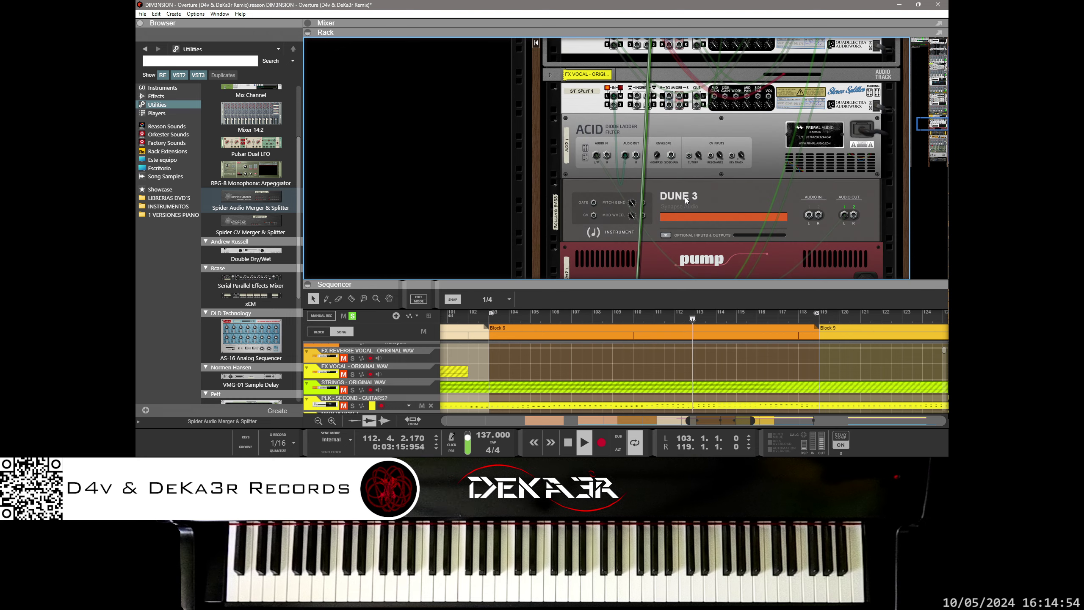
pyautogui.scroll(-8, 686, 200)
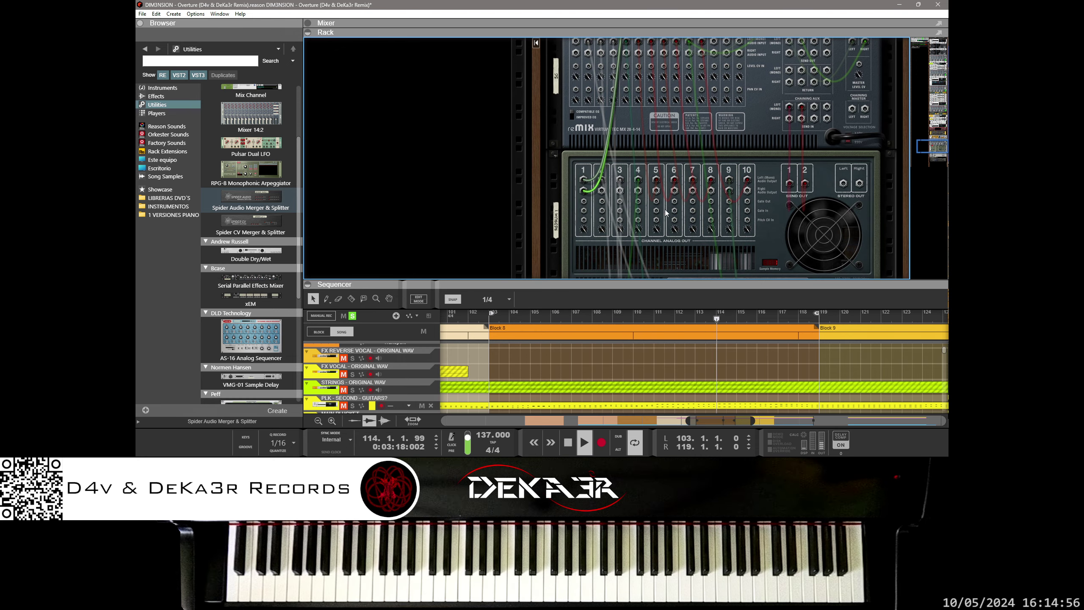
pyautogui.moveTo(582, 192); pyautogui.dragTo(561, 170)
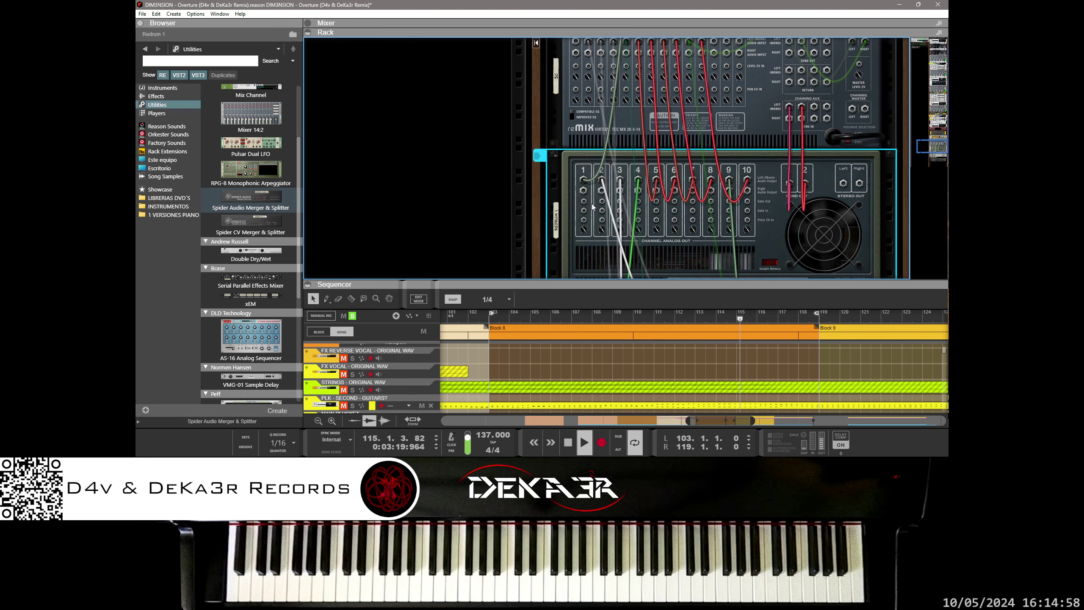
pyautogui.scroll(10, 588, 191)
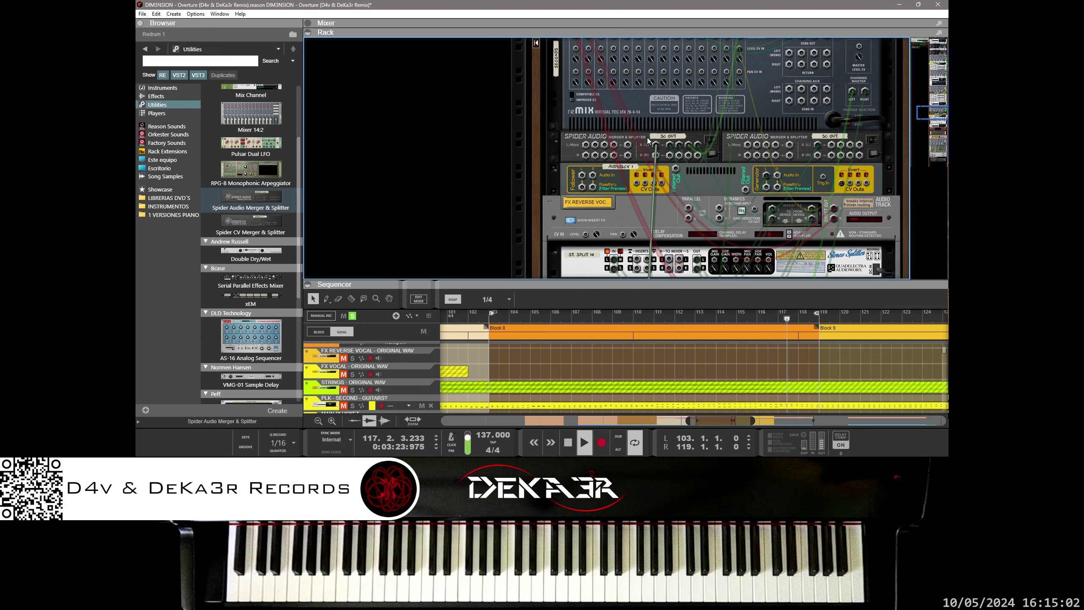
pyautogui.click(647, 137)
pyautogui.scroll(3, 655, 166)
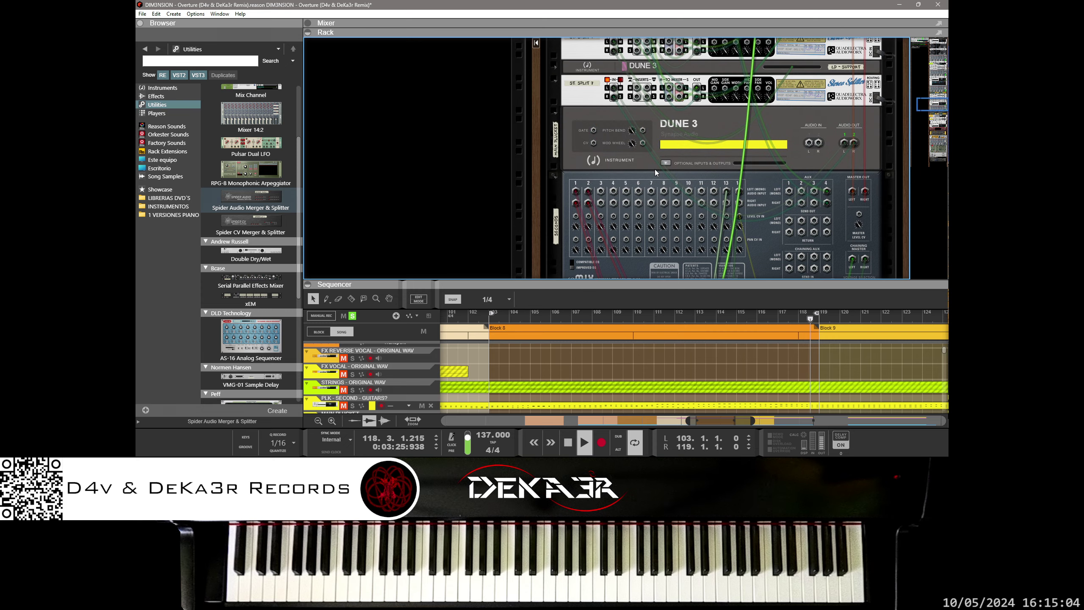
# Step: Enlarge the sequencer, audition the ROLLING BASS track in solo, turn its solo off and give the rack its space back
pyautogui.press('Tab')
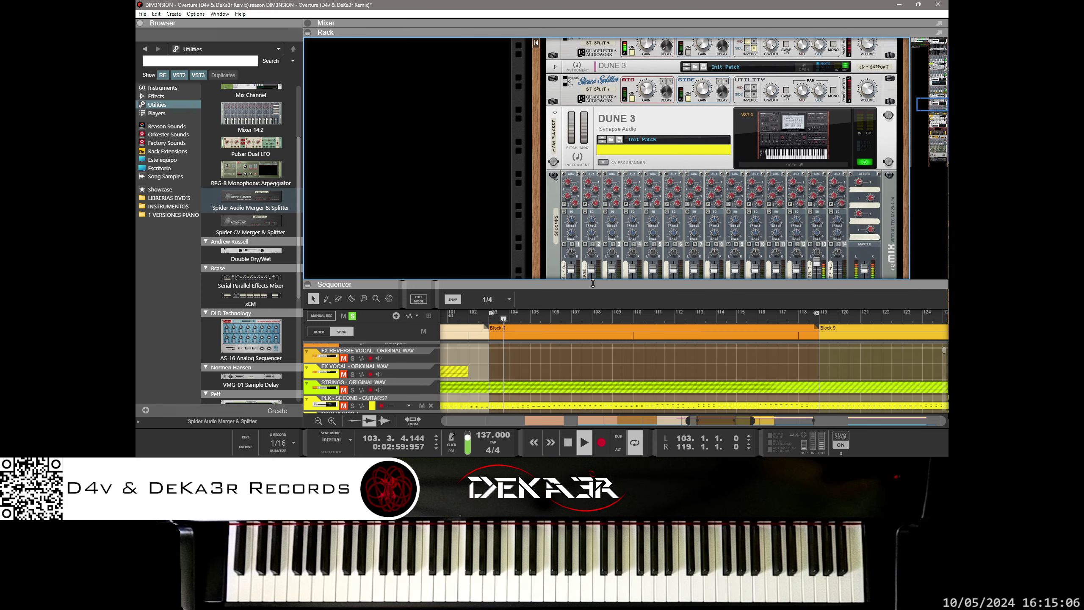
pyautogui.moveTo(592, 284); pyautogui.dragTo(592, 127)
pyautogui.scroll(-3, 365, 349)
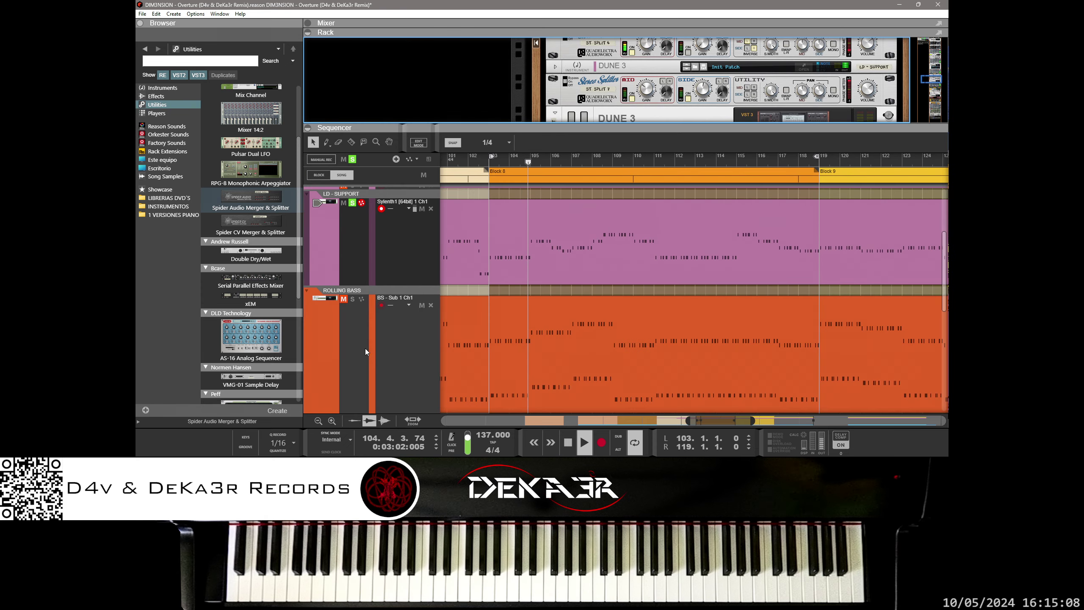
pyautogui.click(352, 299)
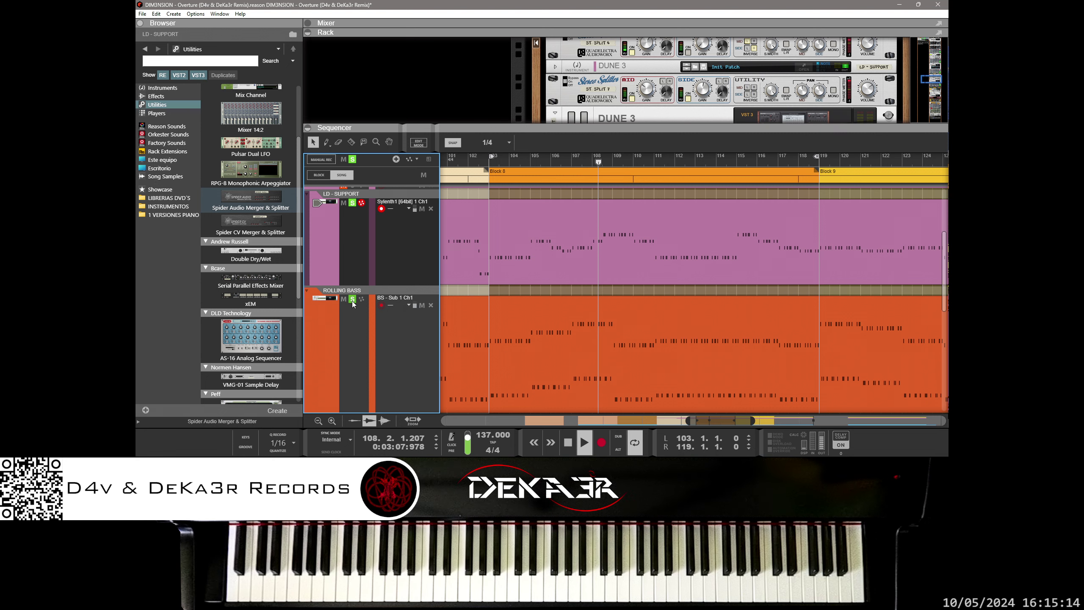
pyautogui.click(352, 299)
pyautogui.scroll(5, 419, 325)
pyautogui.scroll(-3, 334, 332)
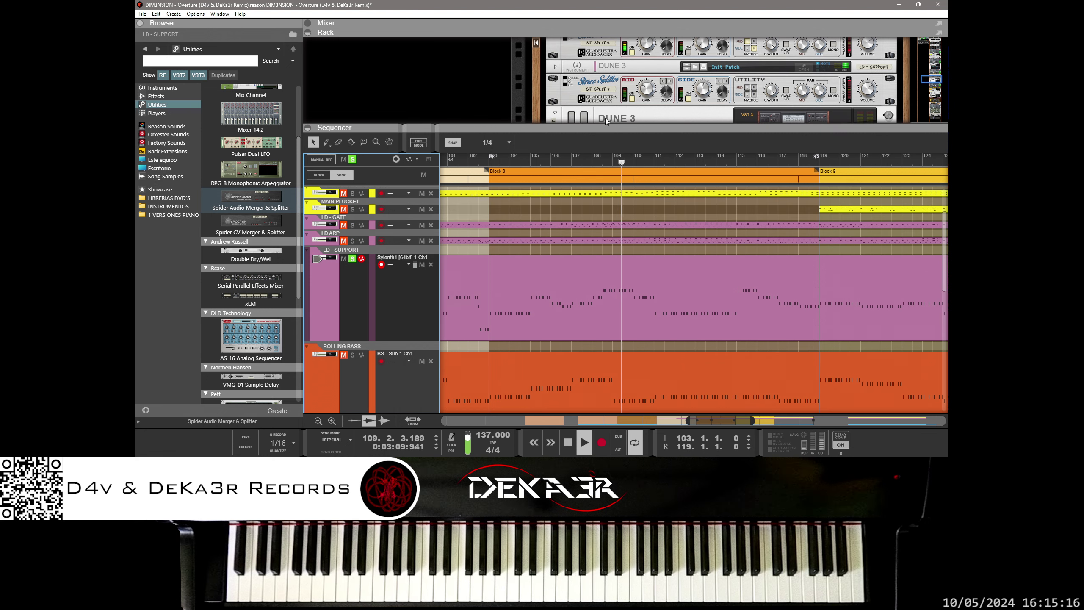
pyautogui.moveTo(613, 124); pyautogui.dragTo(616, 245)
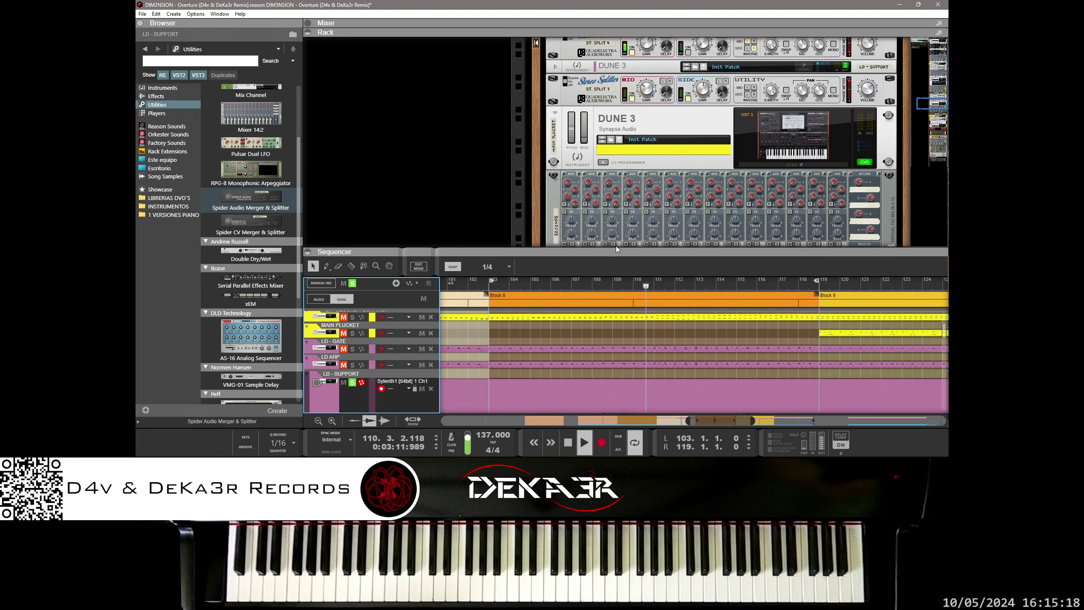
# Step: Review the envelope generator's connections behind the mixer, and lower the mixer's channel 3 level to 0
pyautogui.scroll(3, 640, 179)
pyautogui.scroll(-8, 649, 170)
pyautogui.press('Tab')
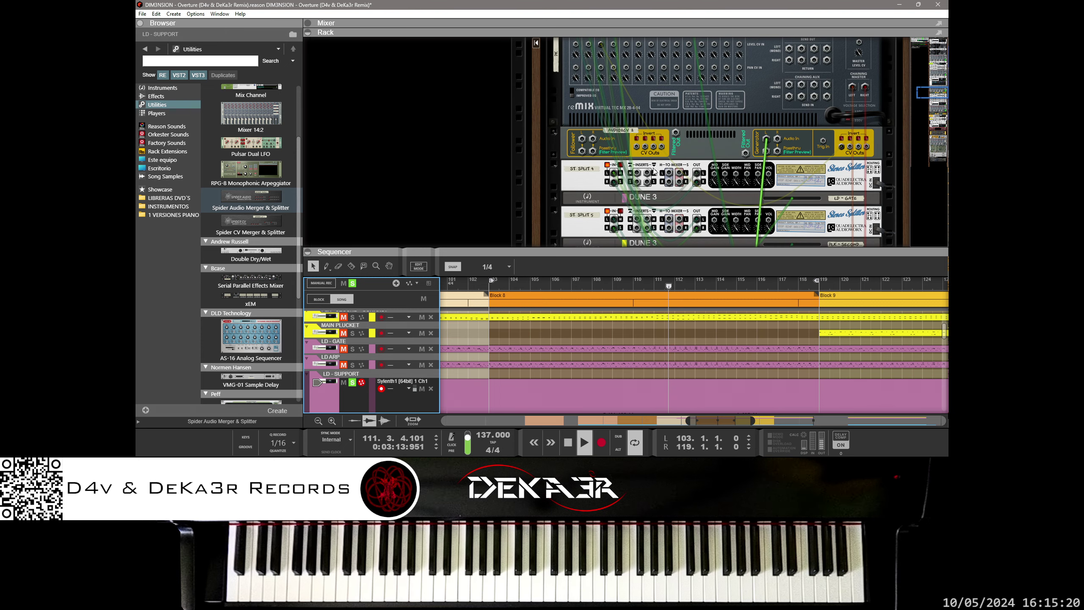
pyautogui.scroll(2, 798, 152)
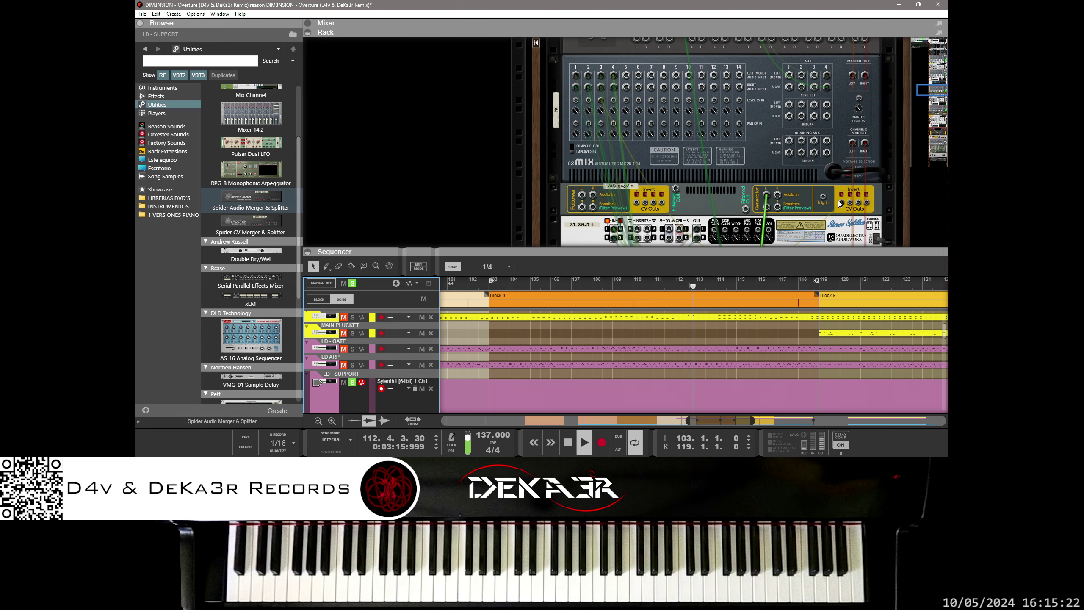
pyautogui.click(823, 191)
pyautogui.press('Tab')
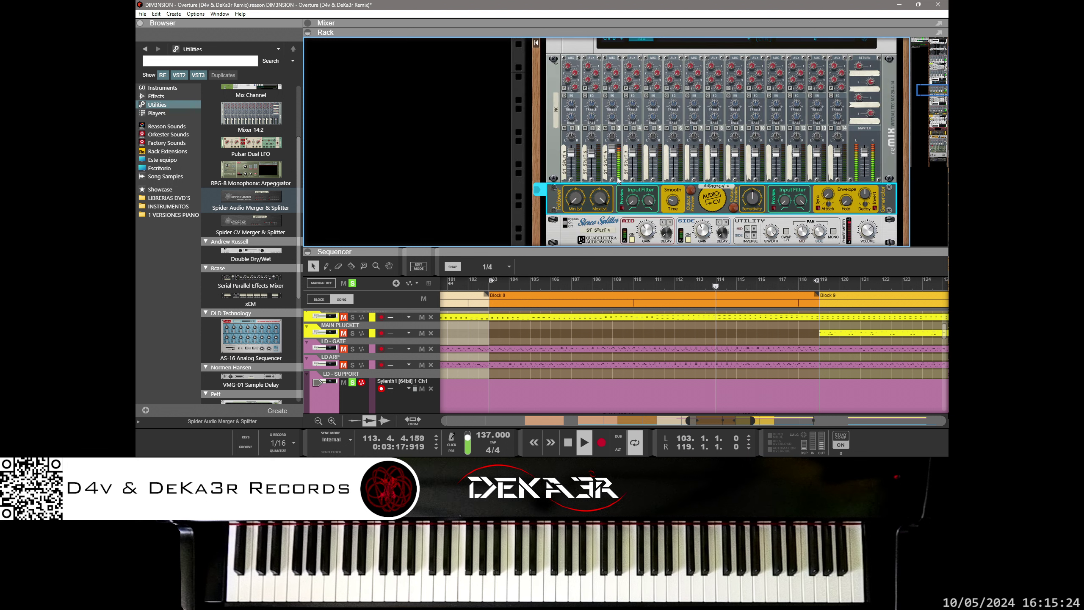
pyautogui.moveTo(614, 152); pyautogui.dragTo(614, 195)
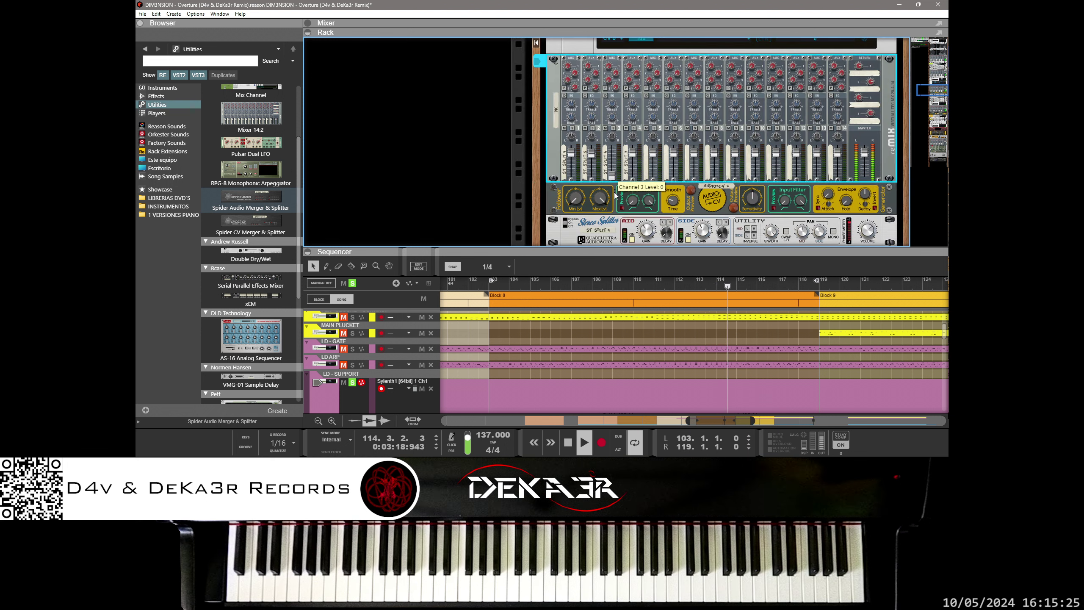
# Step: Check the envelope generator's Out 1 Invert setting behind the rack, and set its attack to 0 ms
pyautogui.click(752, 198)
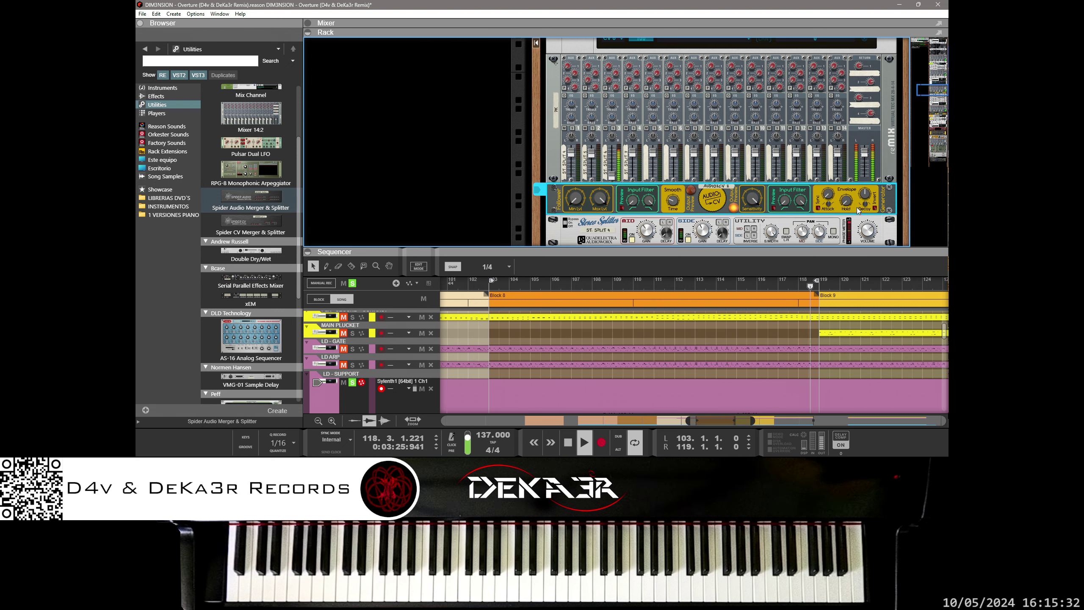
pyautogui.press('Tab')
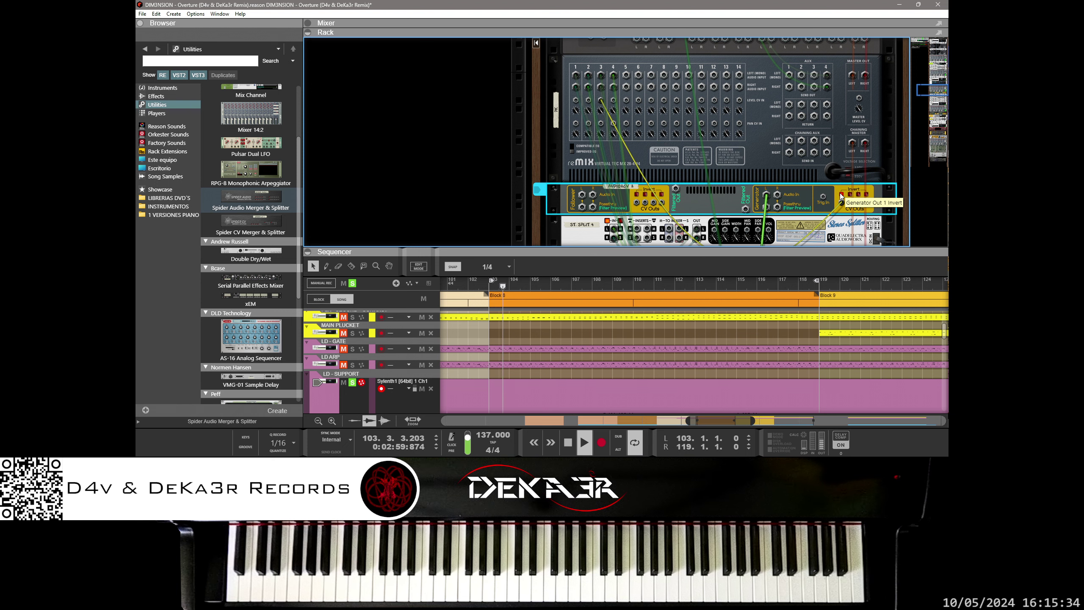
pyautogui.press('Tab')
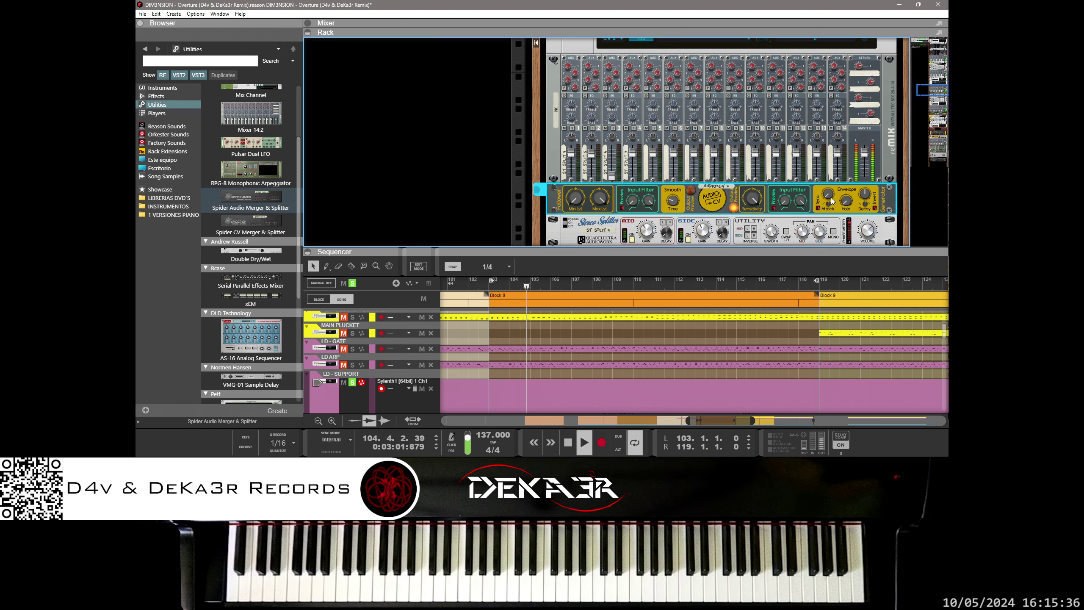
pyautogui.moveTo(829, 195); pyautogui.dragTo(855, 163)
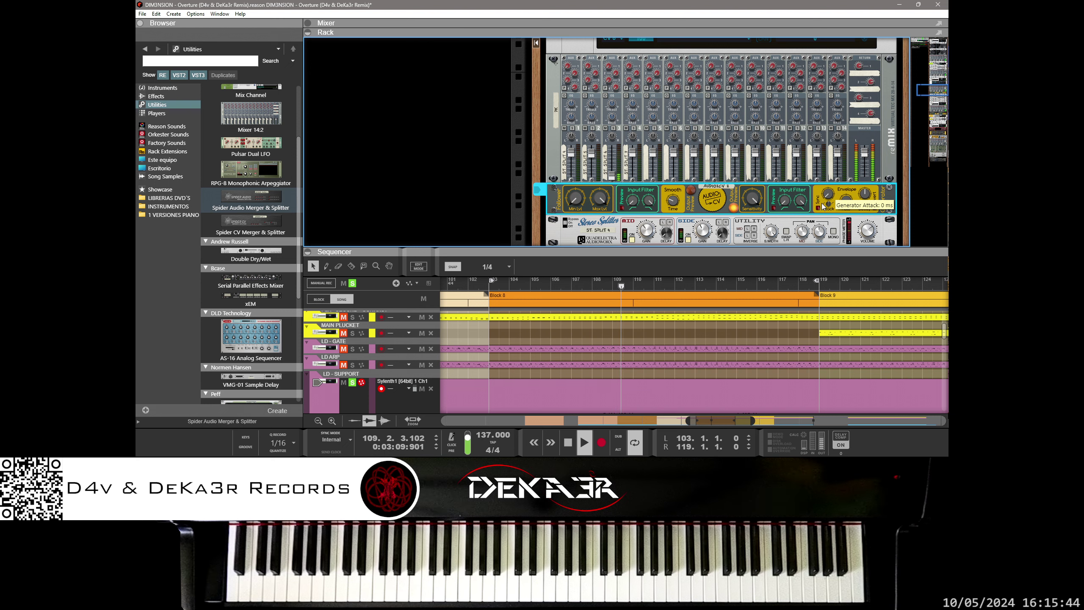
# Step: Try the envelope generator's tempo sync while varying its attack and decay
pyautogui.click(818, 208)
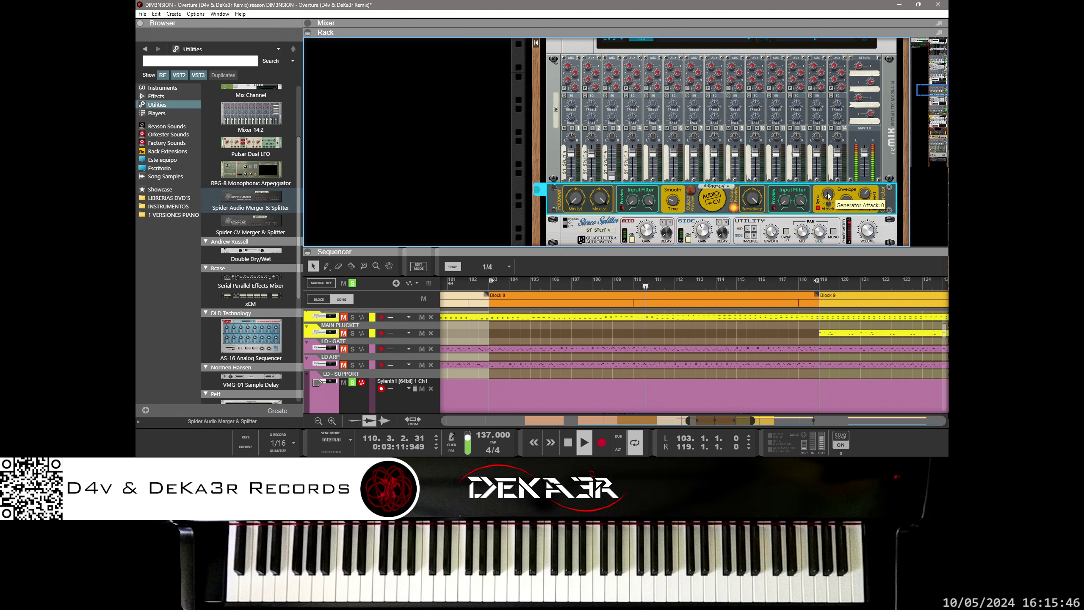
pyautogui.moveTo(833, 183)
pyautogui.mouseDown()
pyautogui.moveTo(851, 124)
pyautogui.moveTo(835, 171)
pyautogui.mouseUp()
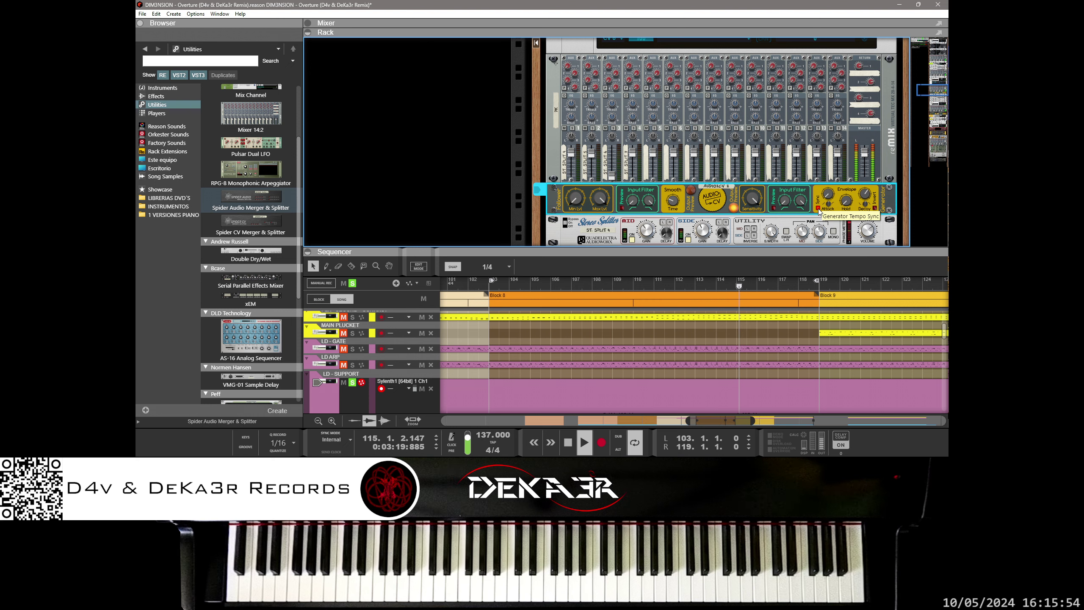
pyautogui.moveTo(828, 209); pyautogui.dragTo(802, 290)
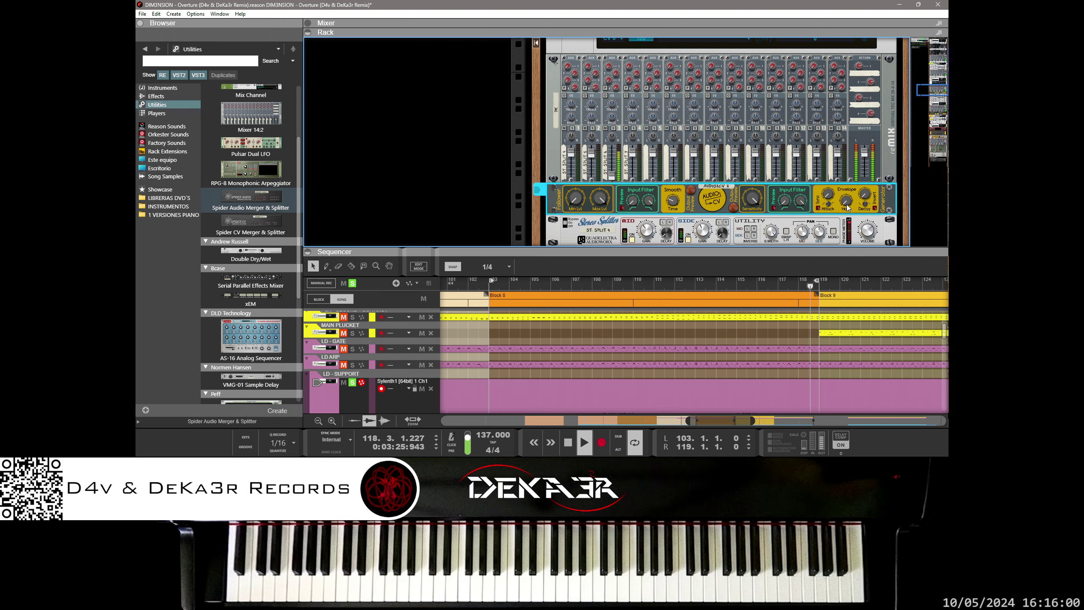
pyautogui.moveTo(861, 197); pyautogui.dragTo(829, 193)
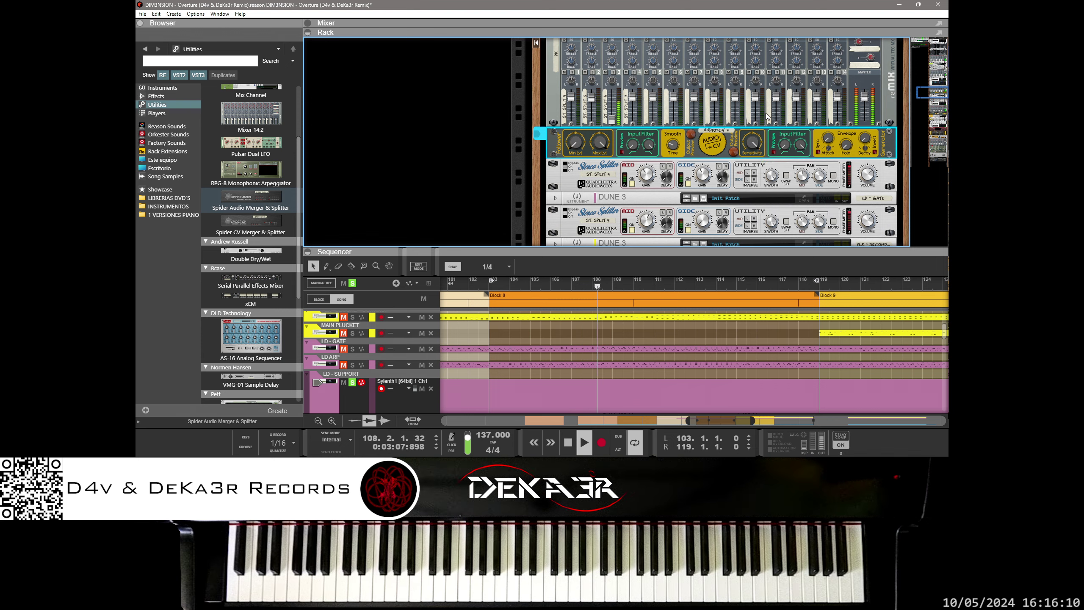
# Step: Compare the generator's Out 1 Invert switch behind the rack with its sensitivity and envelope controls on the front
pyautogui.press('Tab')
pyautogui.press('Tab')
pyautogui.press('Tab')
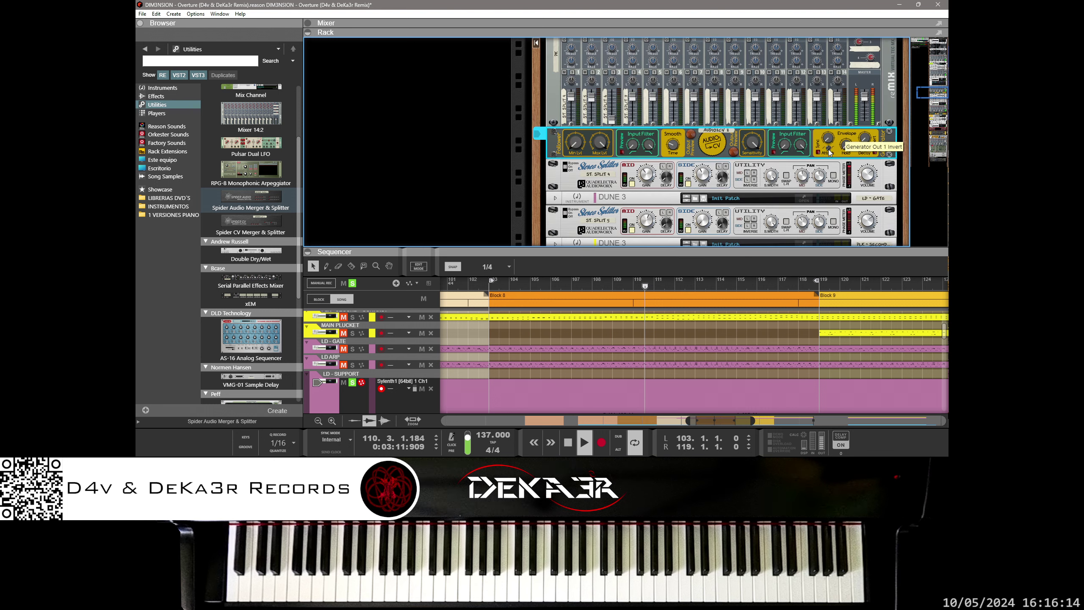
pyautogui.press('Tab')
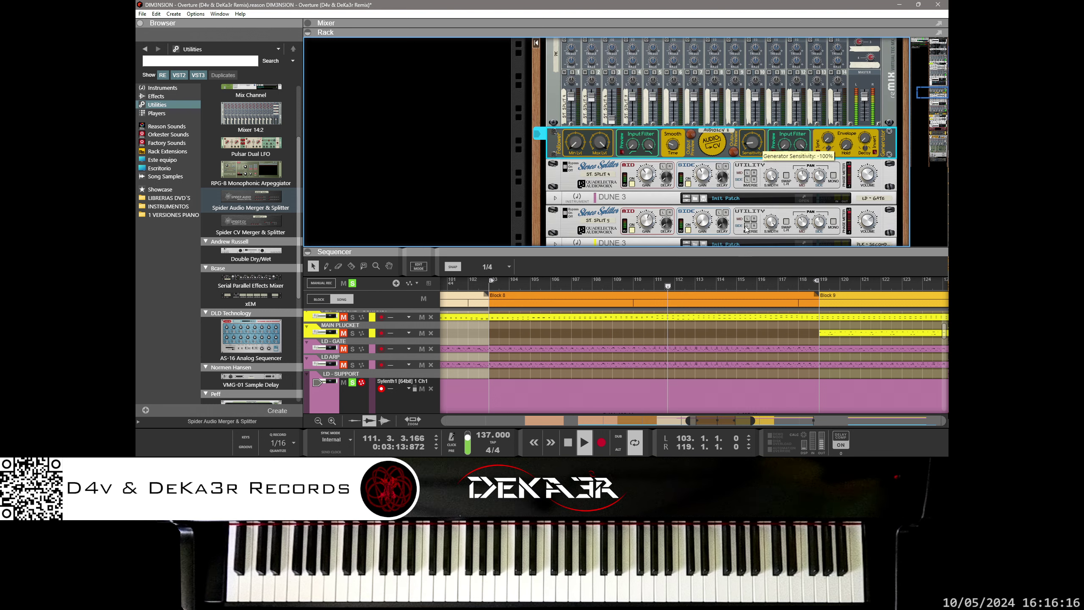
pyautogui.press('Tab')
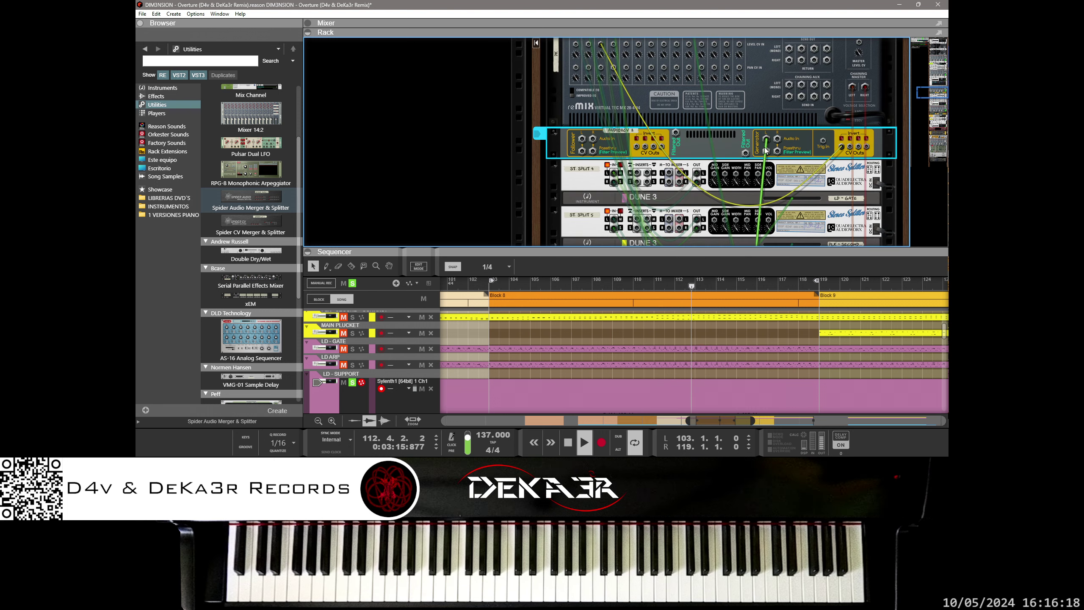
# Step: Trace the envelope generator's audio input cable down the rack to the SC OUT splitters
pyautogui.scroll(-5, 765, 153)
pyautogui.press('Tab')
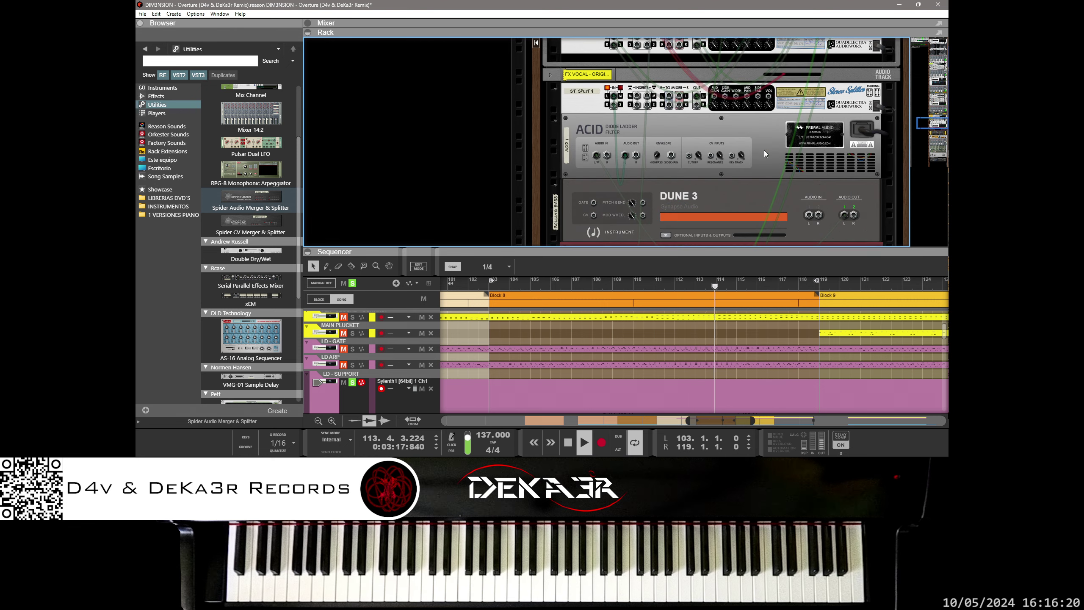
pyautogui.press('Tab')
pyautogui.press('Tab')
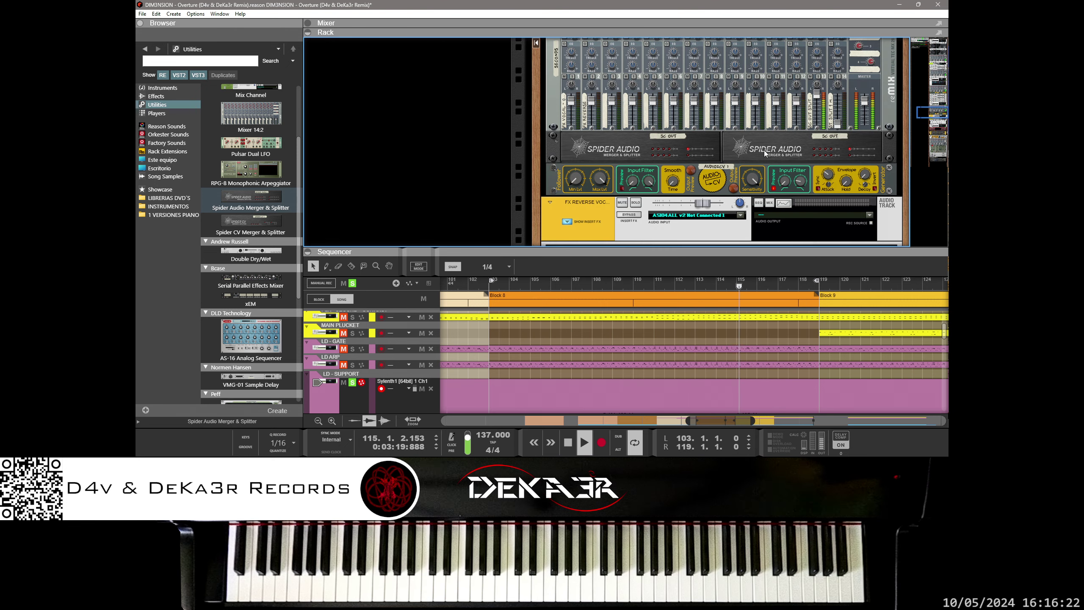
pyautogui.press('Tab')
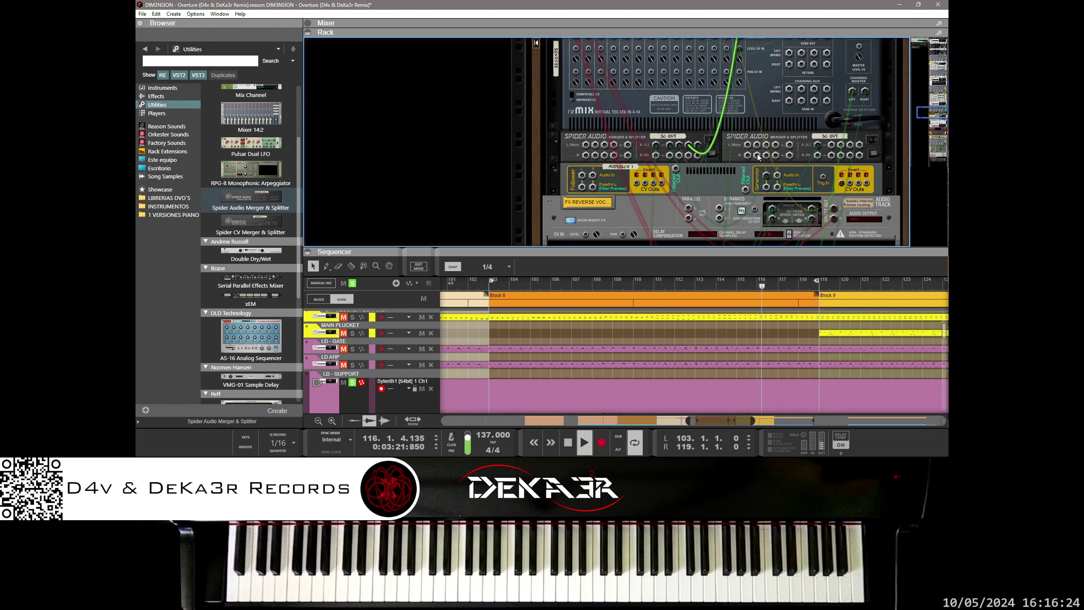
pyautogui.scroll(-2, 640, 137)
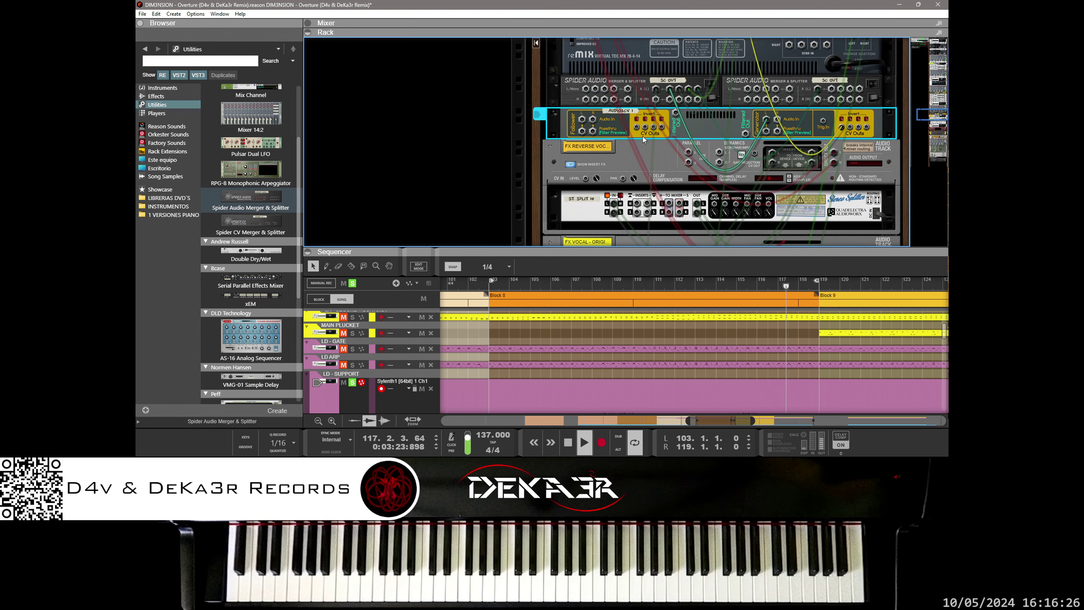
# Step: Enlarge the rack area and examine the first SC OUT splitter's cabling from the back and front
pyautogui.moveTo(656, 89); pyautogui.dragTo(650, 298)
pyautogui.scroll(2, 659, 264)
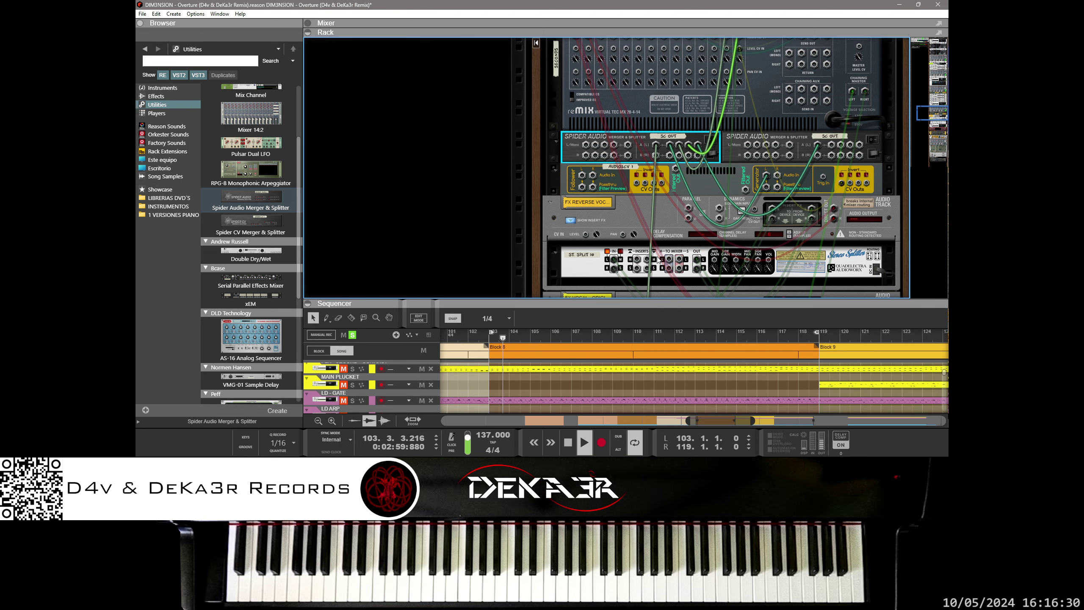
pyautogui.scroll(2, 657, 258)
pyautogui.press('Tab')
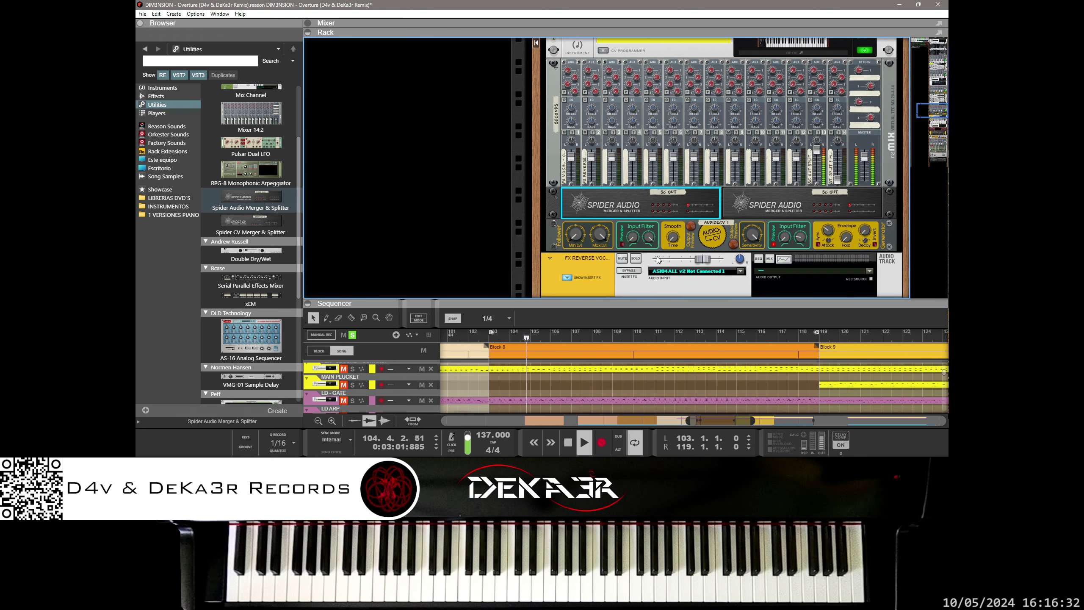
pyautogui.press('Tab')
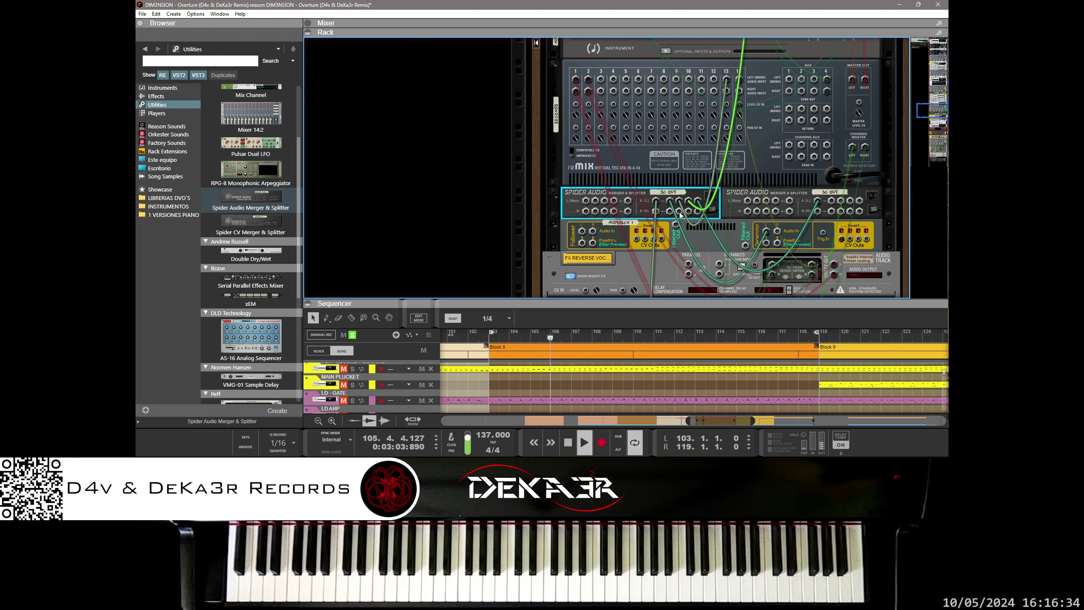
# Step: Review the envelope generator's CV cable to the mixer's channel 3, and bring the channel 3 level to 0
pyautogui.scroll(3, 679, 219)
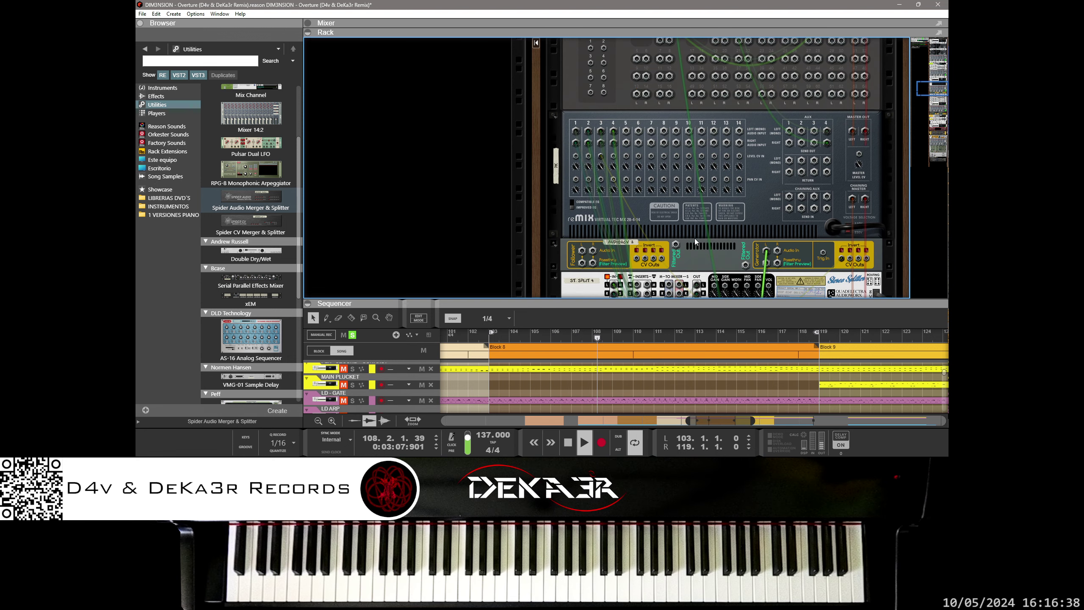
pyautogui.click(812, 252)
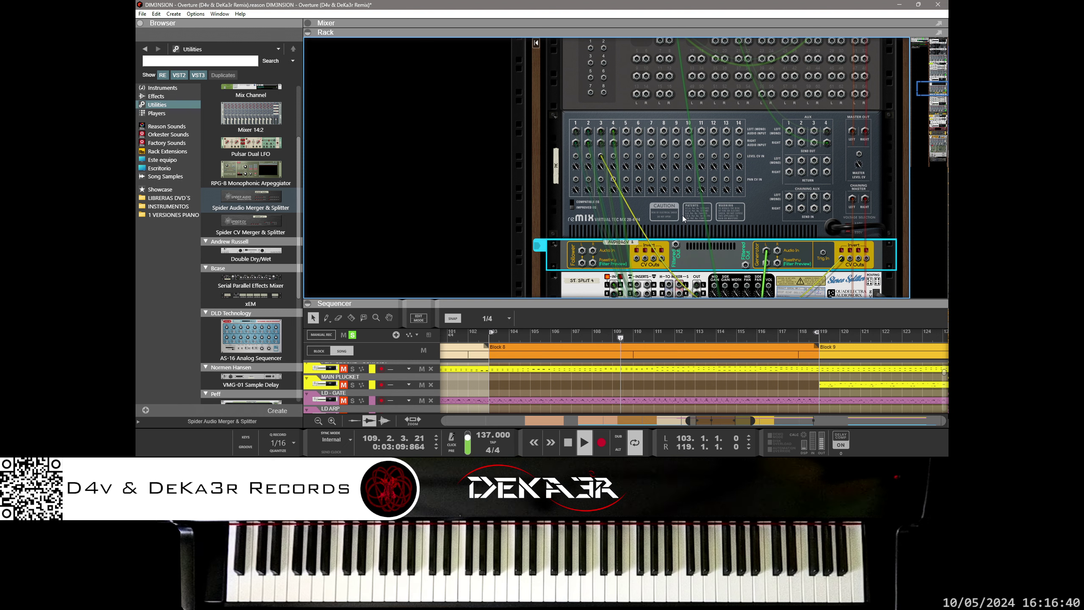
pyautogui.press('Tab')
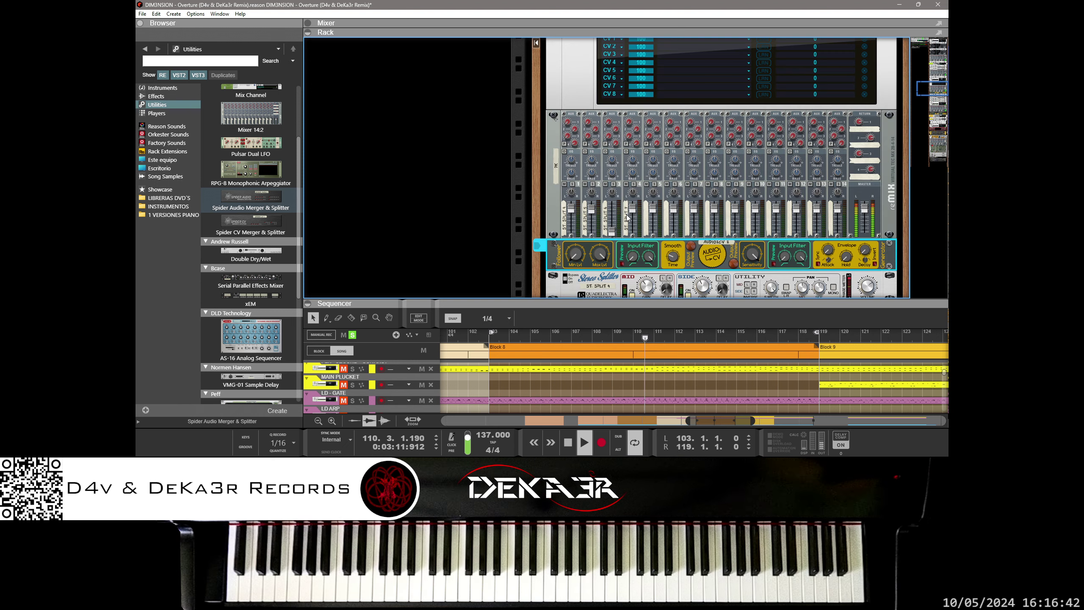
pyautogui.moveTo(612, 233); pyautogui.dragTo(613, 216)
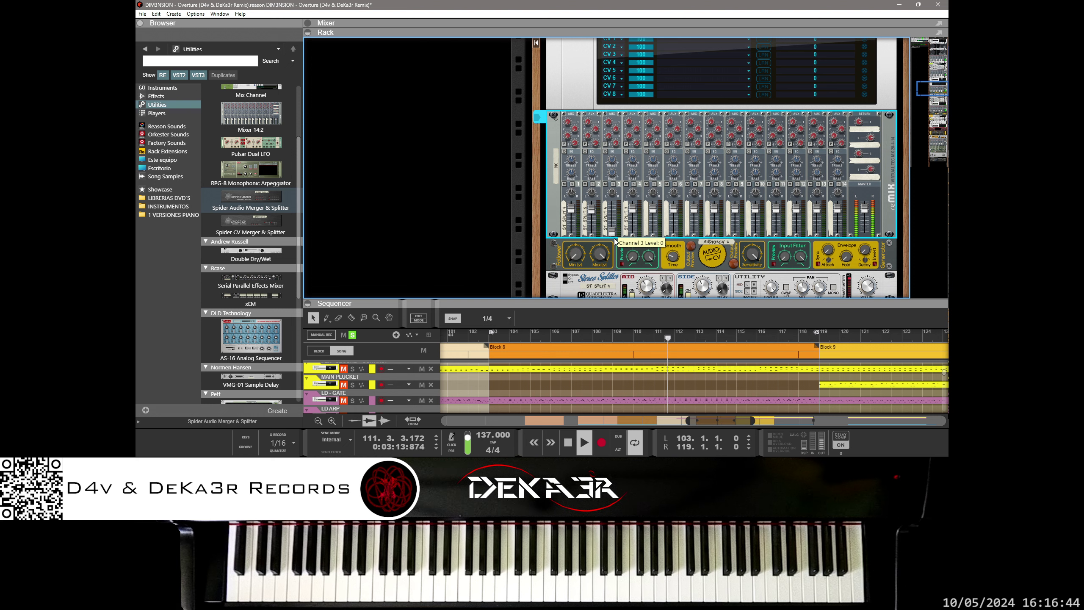
# Step: Audition different attack, hold and decay times on the envelope generator, sweeping the hold between 0 and 1000 ms
pyautogui.click(751, 259)
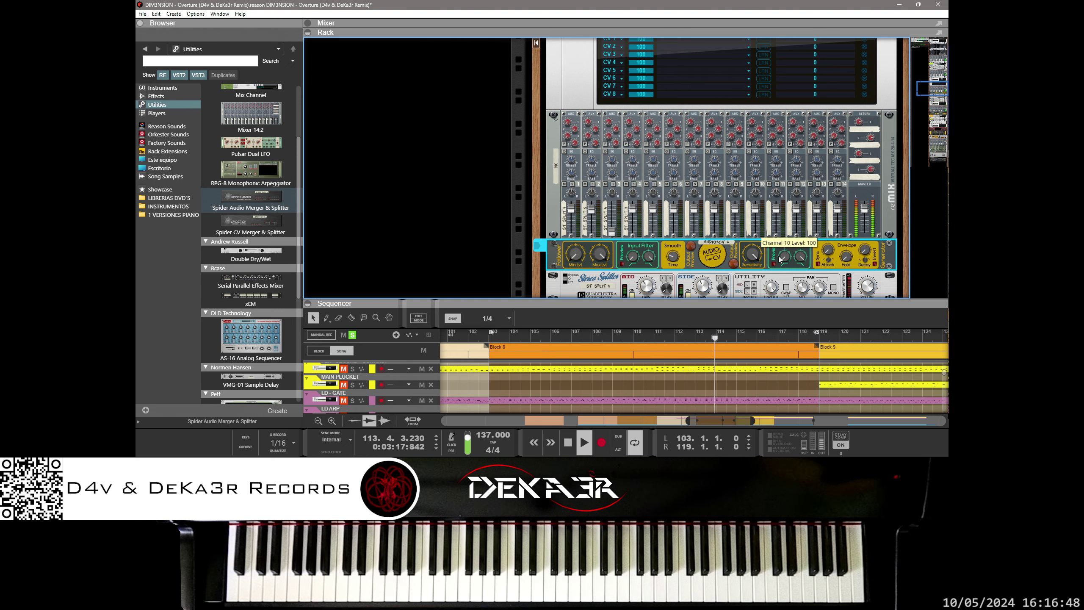
pyautogui.moveTo(827, 256); pyautogui.dragTo(833, 229)
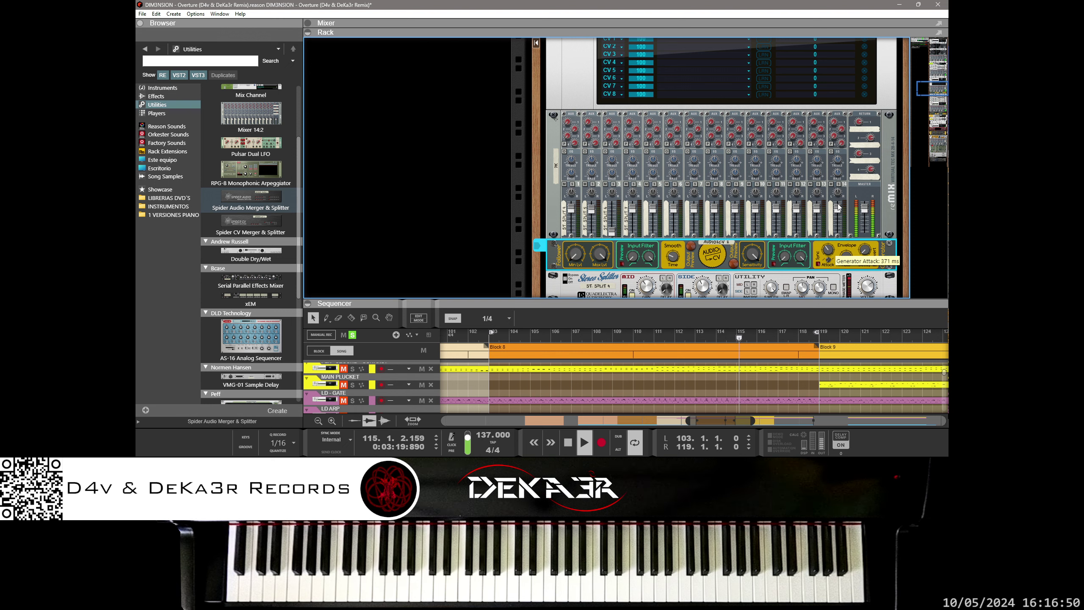
pyautogui.moveTo(850, 164); pyautogui.dragTo(826, 257)
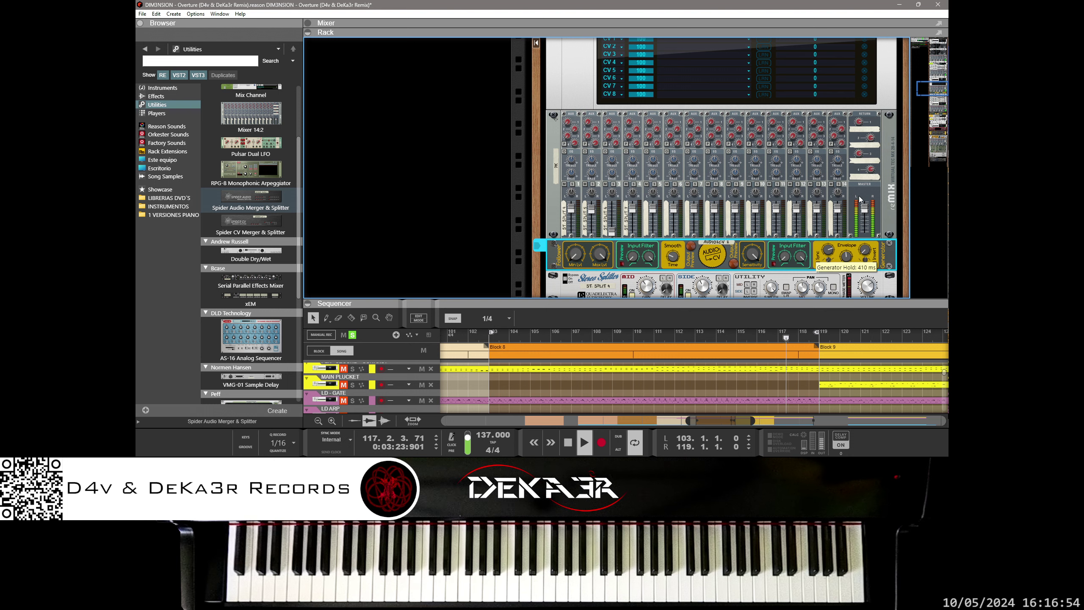
pyautogui.scroll(-2, 749, 274)
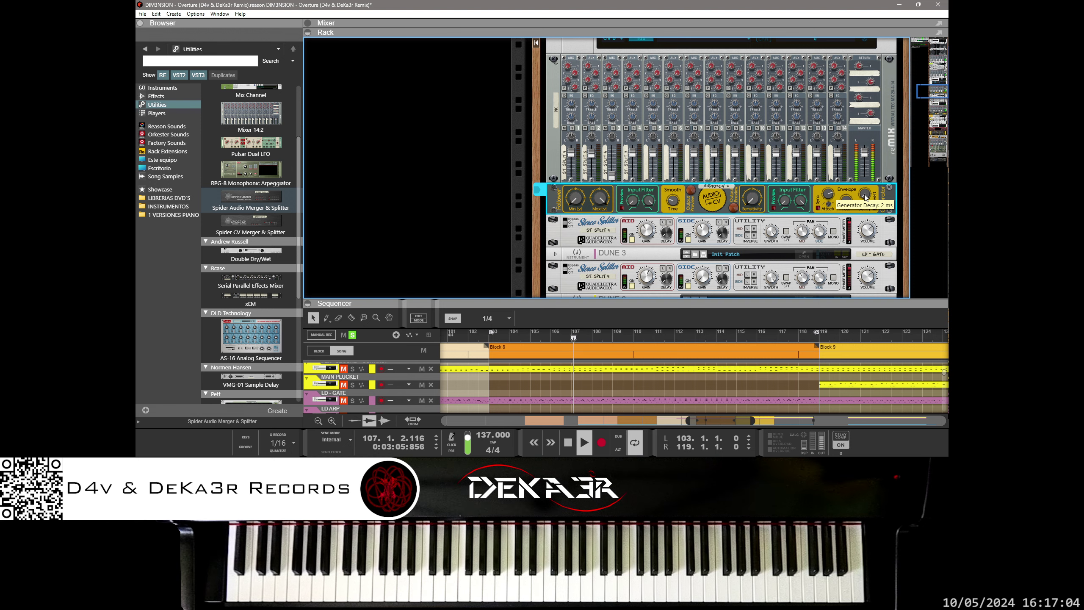
pyautogui.moveTo(848, 203); pyautogui.dragTo(848, 227)
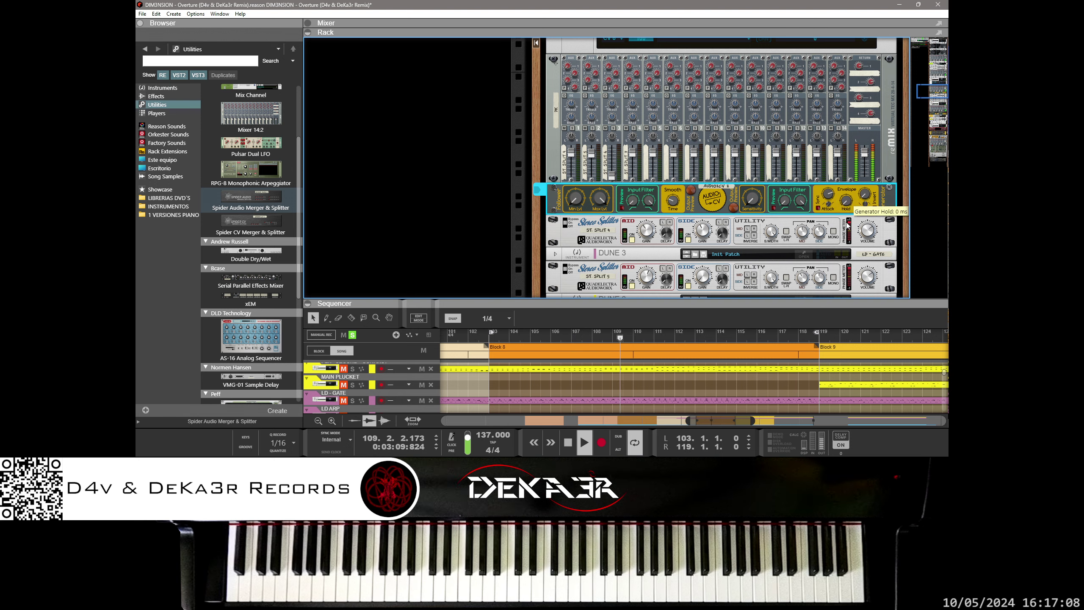
pyautogui.moveTo(823, 244); pyautogui.dragTo(824, 290)
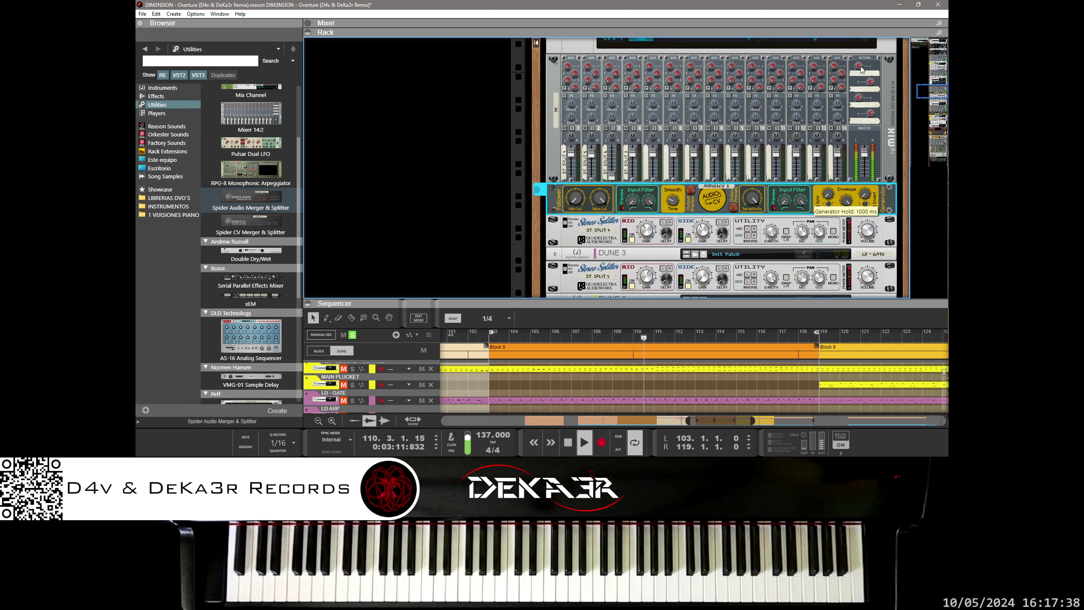
# Step: Check the envelope generator's CV output connection to the PK mixer's Channel 3 Level CV behind the rack
pyautogui.press('Tab')
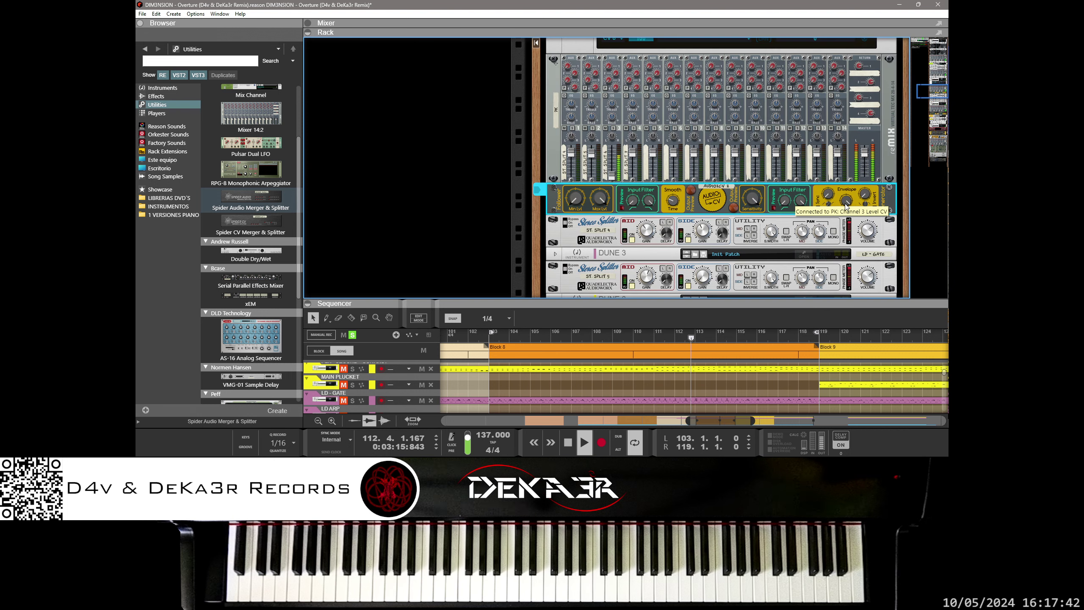
pyautogui.press('Tab')
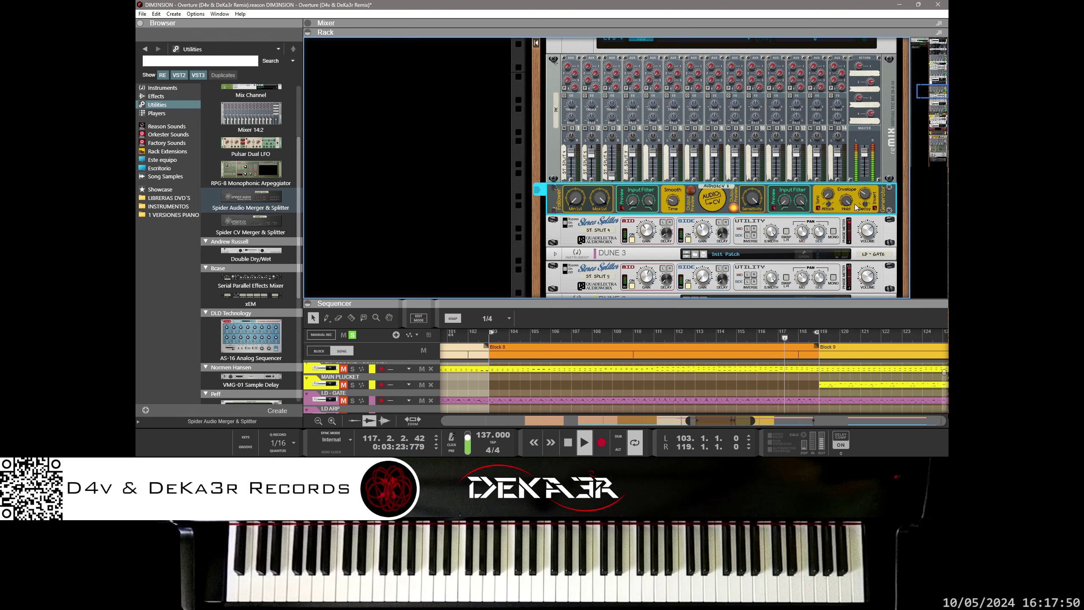
pyautogui.press('Tab')
pyautogui.press('Tab')
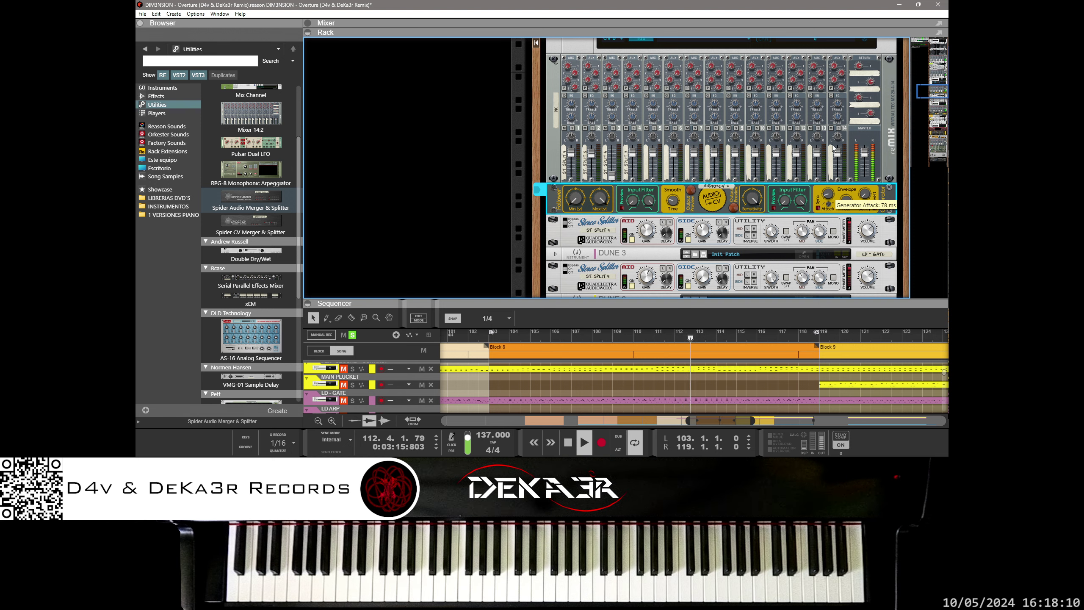
# Step: Fine-tune the envelope generator's attack and decay by ear, taking the decay through 82 ms to 100 ms
pyautogui.moveTo(833, 122); pyautogui.dragTo(822, 163)
pyautogui.moveTo(864, 195)
pyautogui.mouseDown()
pyautogui.moveTo(862, 146)
pyautogui.moveTo(860, 194)
pyautogui.mouseUp()
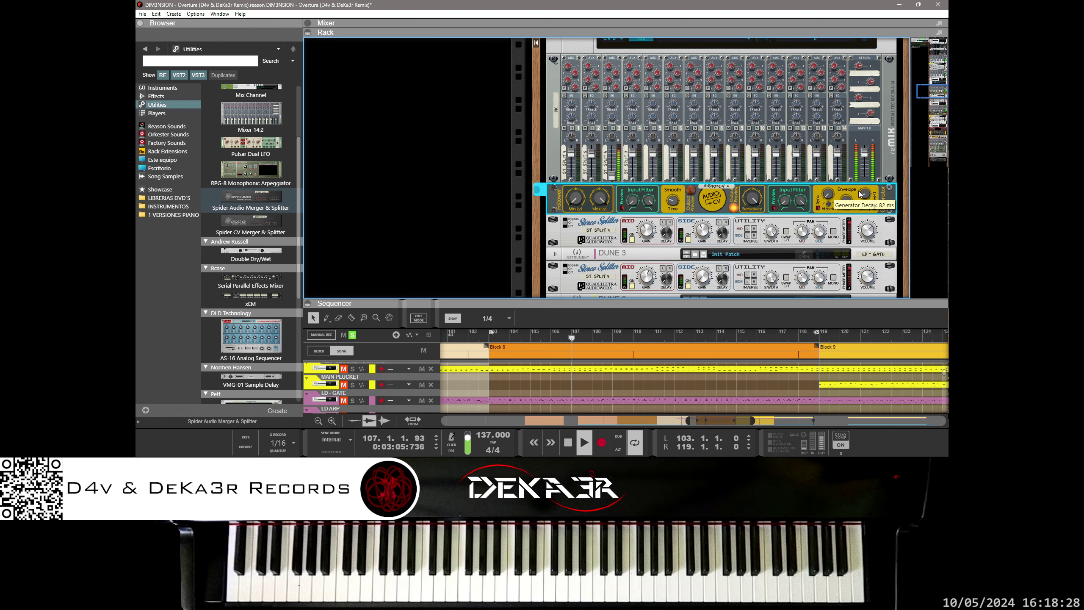
pyautogui.moveTo(860, 192); pyautogui.dragTo(860, 191)
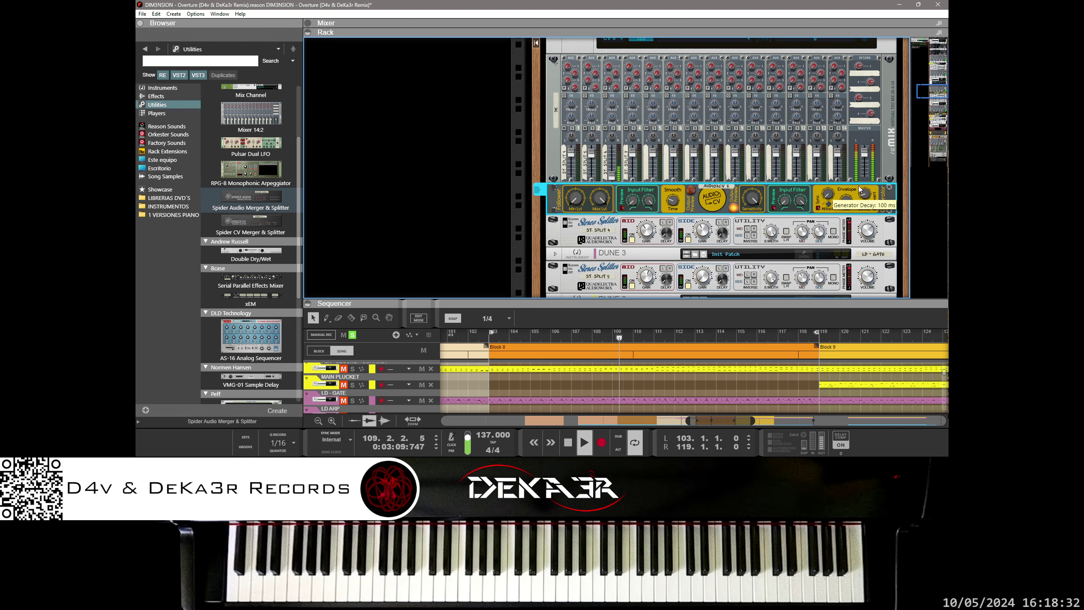
pyautogui.moveTo(832, 164); pyautogui.dragTo(839, 217)
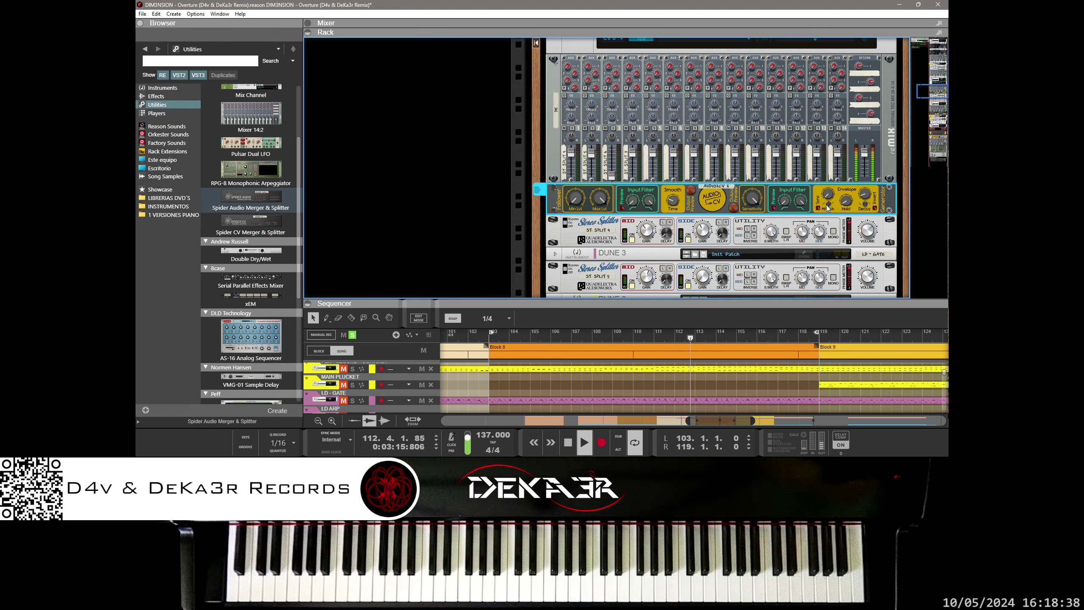
pyautogui.moveTo(868, 118); pyautogui.dragTo(879, 23)
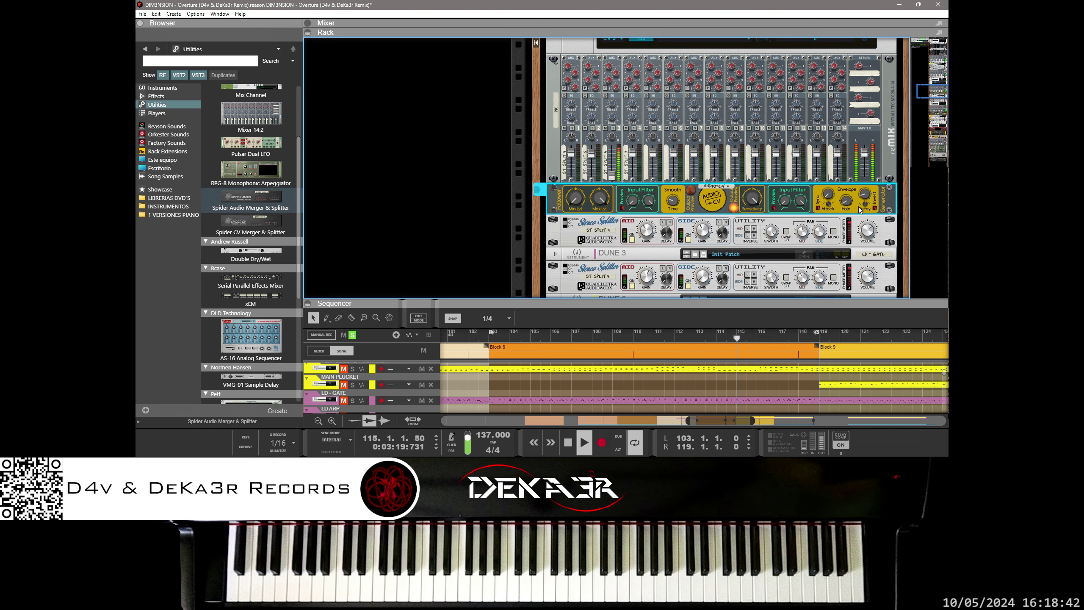
# Step: Audition further decay, hold and attack settings on the envelope generator while the loop plays
pyautogui.moveTo(869, 197); pyautogui.dragTo(840, 291)
pyautogui.moveTo(865, 185)
pyautogui.mouseDown()
pyautogui.moveTo(869, 146)
pyautogui.moveTo(861, 188)
pyautogui.mouseUp()
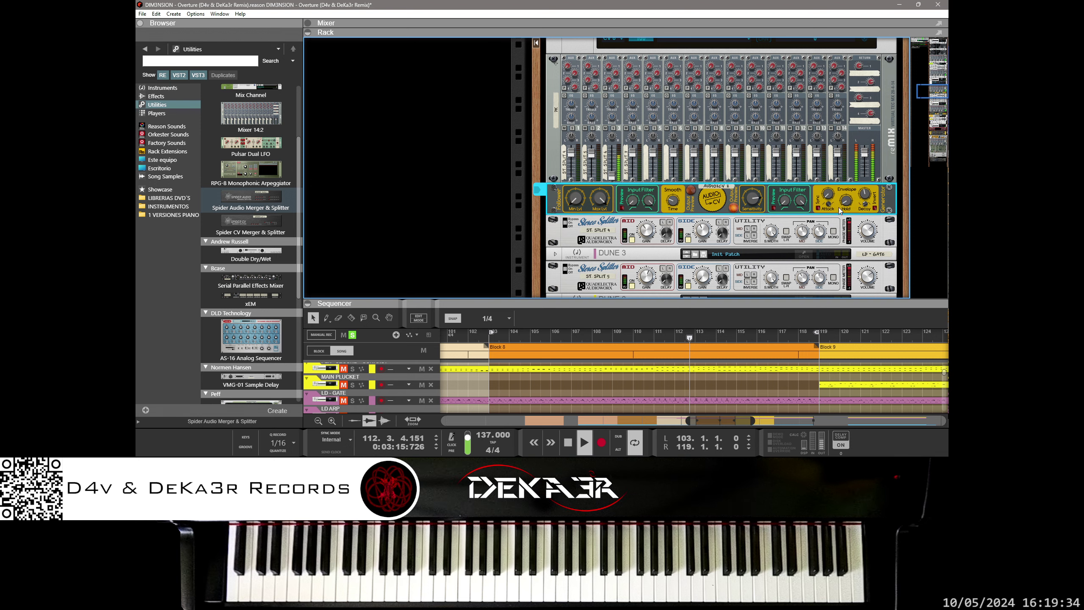
pyautogui.moveTo(847, 194); pyautogui.dragTo(856, 113)
pyautogui.moveTo(842, 172); pyautogui.dragTo(830, 202)
# Step: Recheck the envelope generator's audio input and CV output cabling behind the rack
pyautogui.press('Tab')
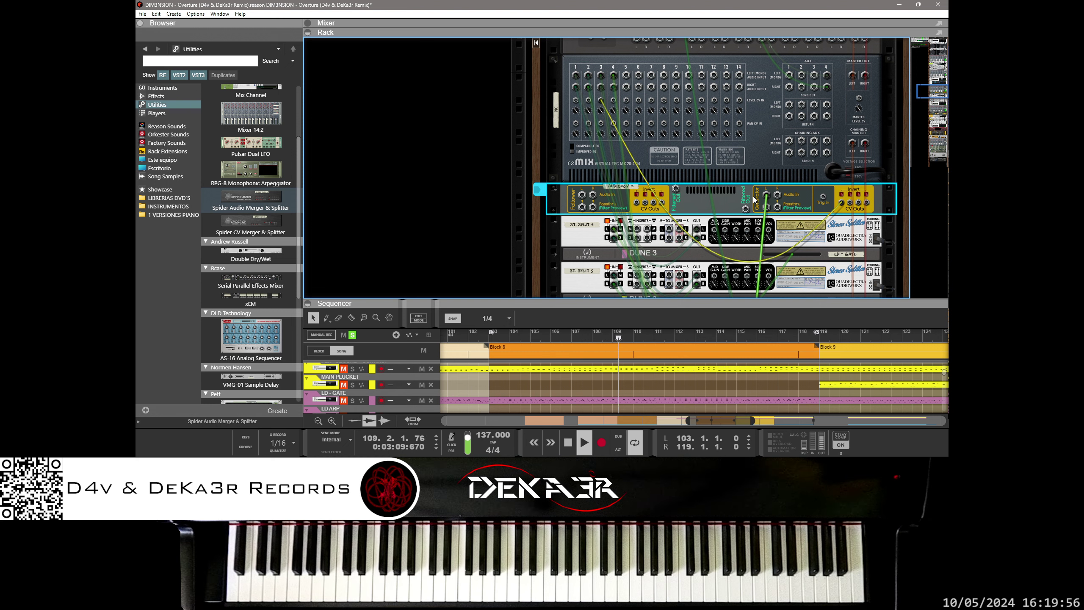
pyautogui.moveTo(767, 197); pyautogui.dragTo(841, 205)
pyautogui.hotkey('ctrl', 'z')
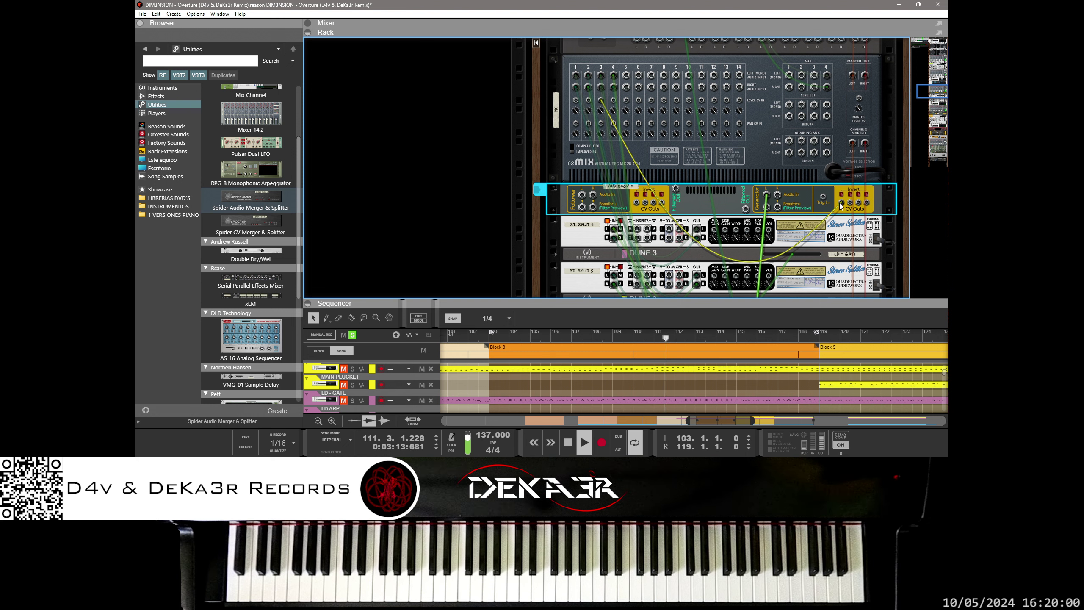
pyautogui.press('Tab')
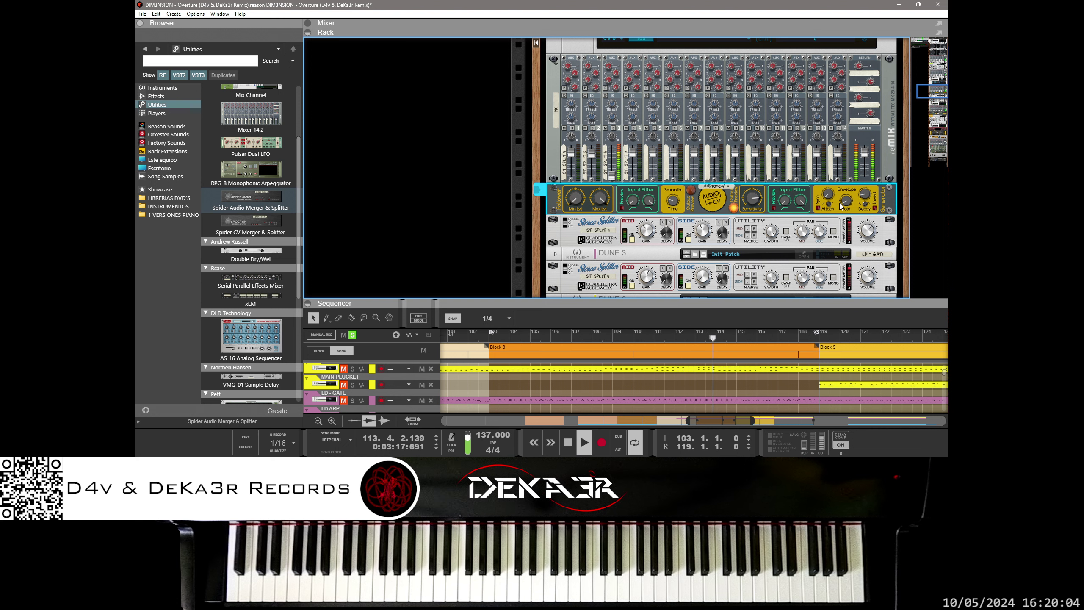
# Step: Delete the Audio to CV envelope generator from the rack below the mixer
pyautogui.moveTo(611, 173); pyautogui.dragTo(645, 210)
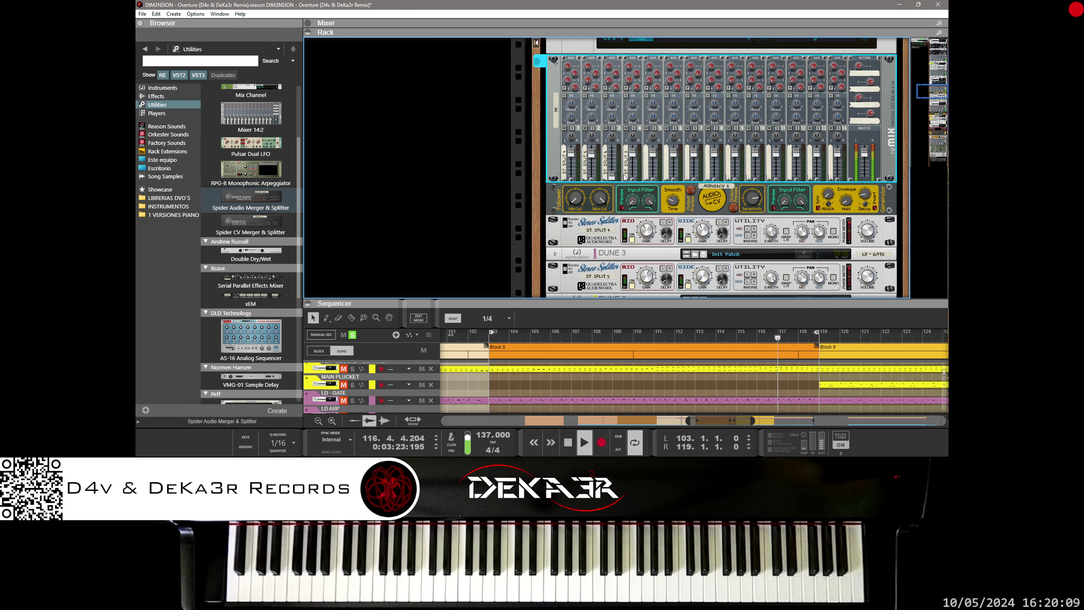
pyautogui.click(645, 210)
pyautogui.press('Delete')
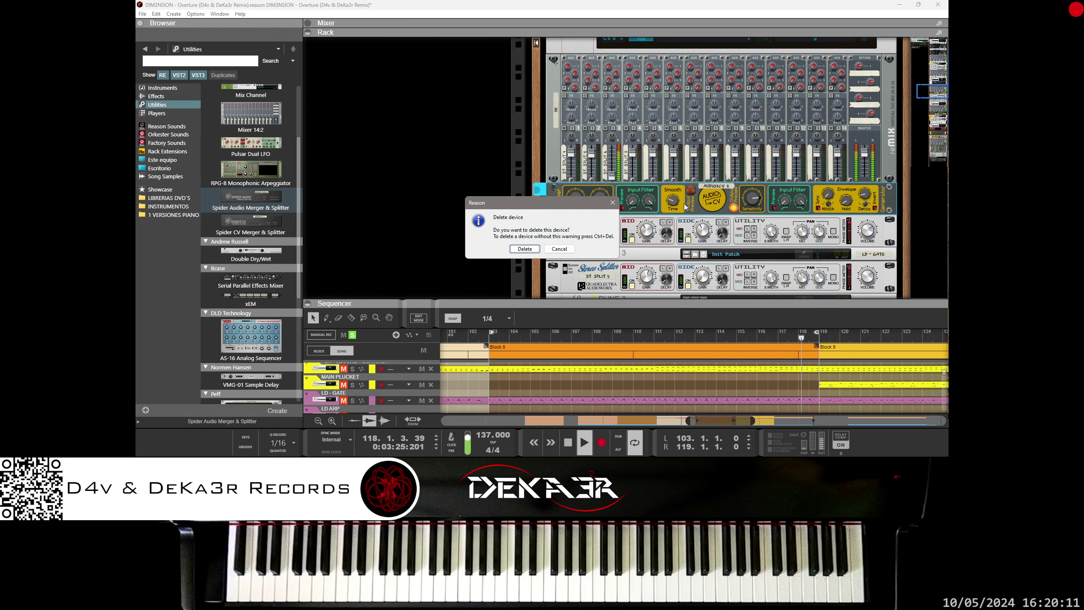
pyautogui.click(524, 249)
pyautogui.hotkey('ctrl', 'z')
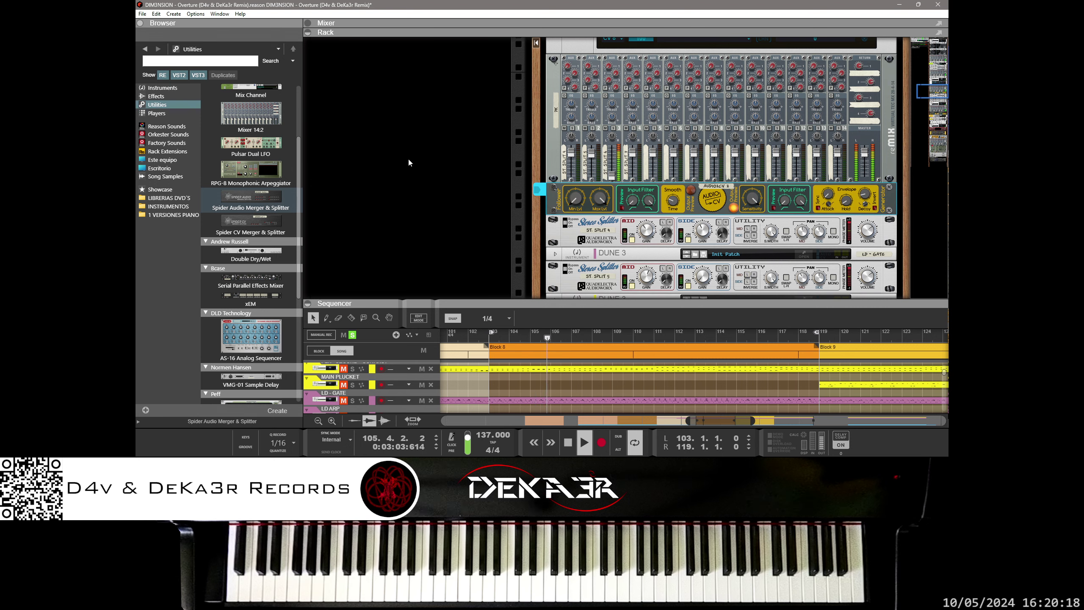
pyautogui.click(156, 13)
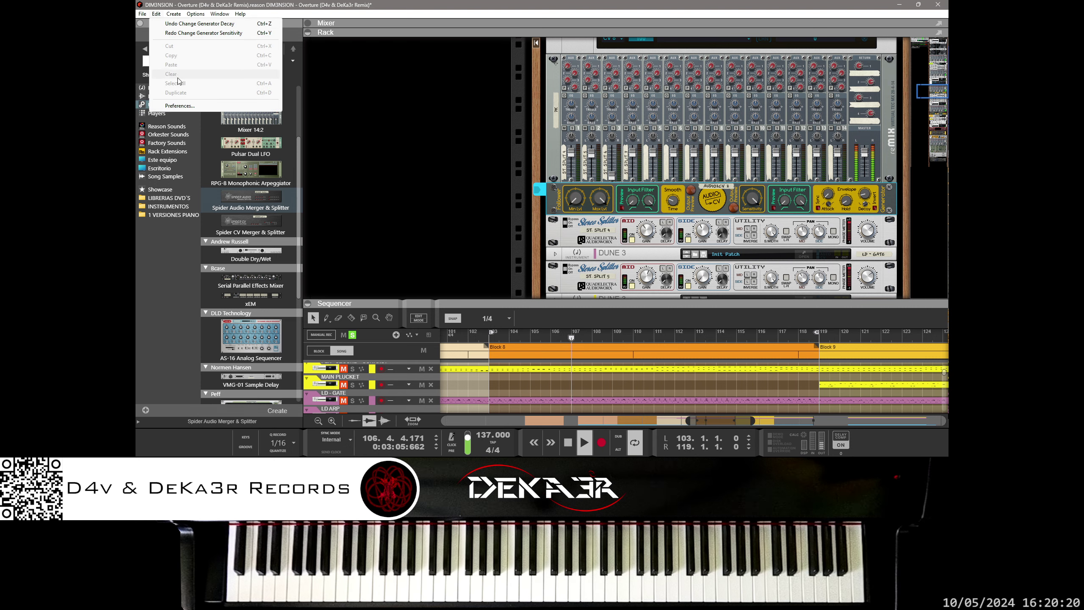
pyautogui.click(166, 25)
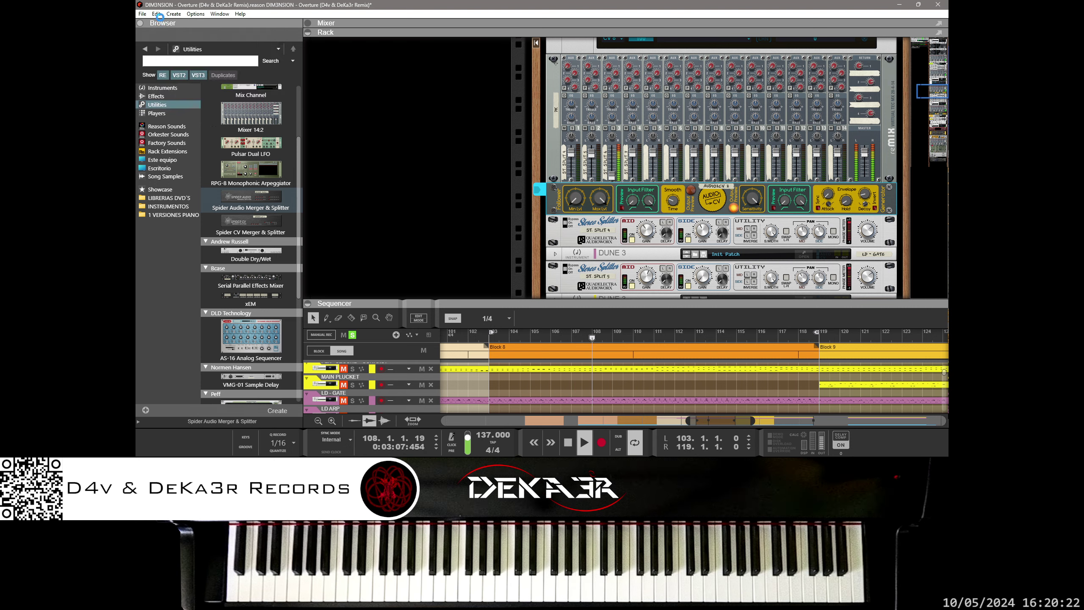
pyautogui.click(157, 14)
pyautogui.click(169, 34)
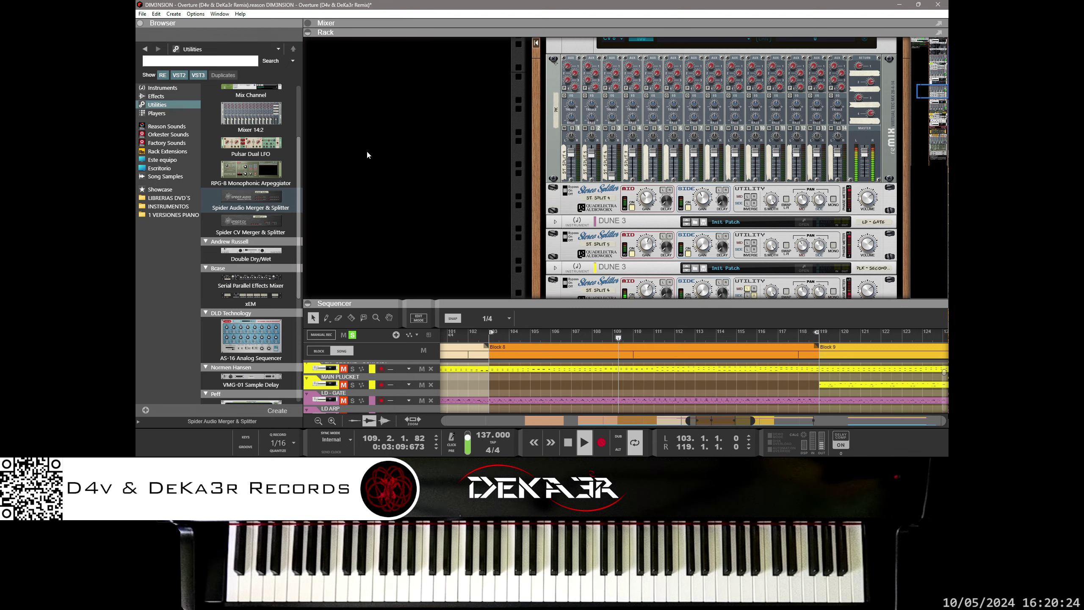
# Step: Browse the utility devices and select the mixer in the rack as the insertion point
pyautogui.scroll(-3, 260, 277)
pyautogui.scroll(-1, 261, 277)
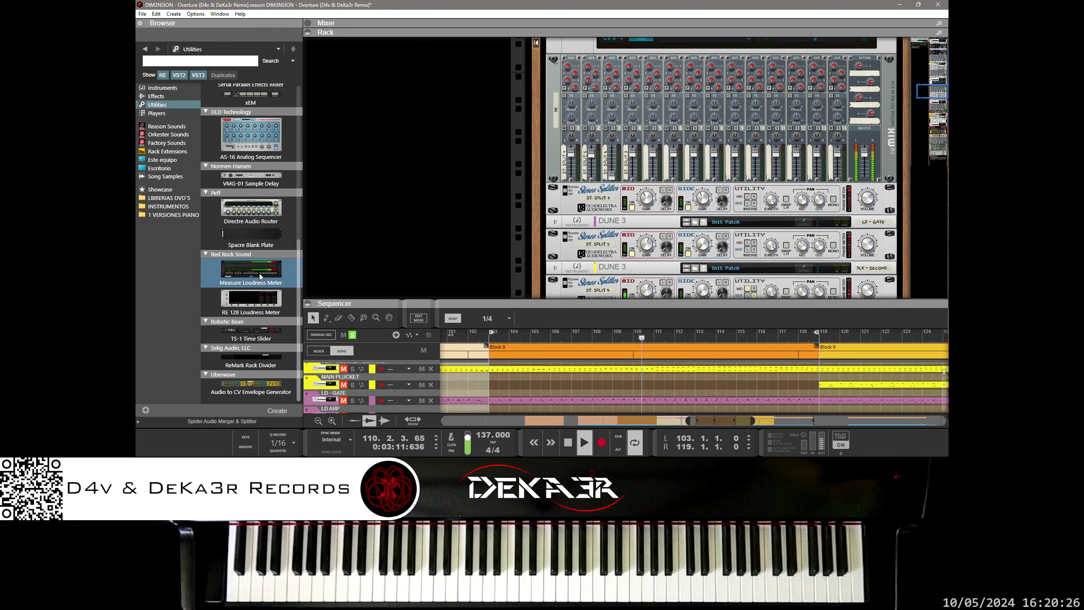
pyautogui.scroll(6, 260, 276)
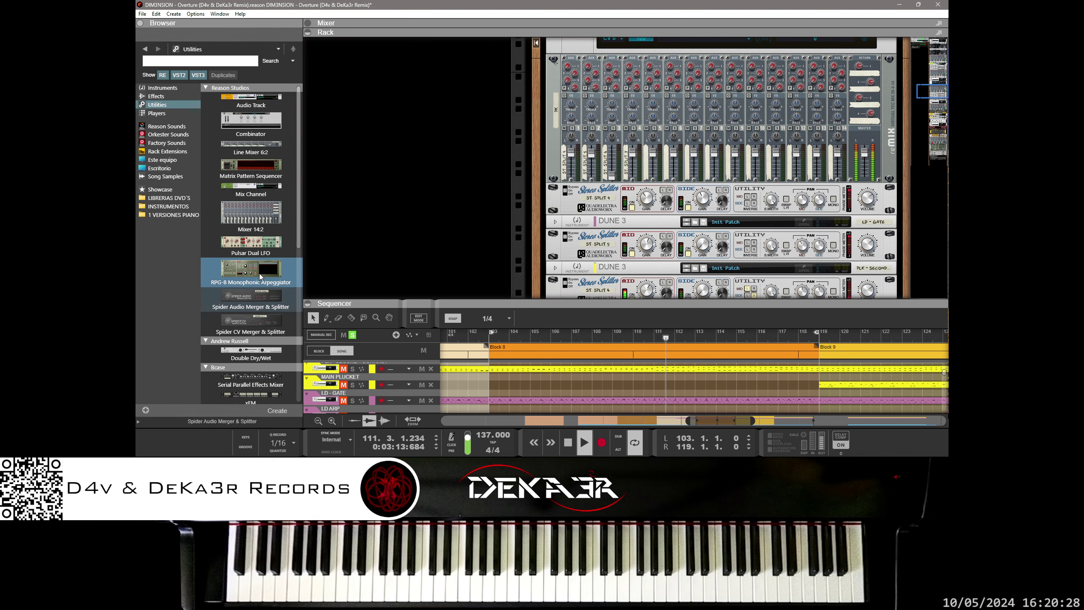
pyautogui.click(620, 179)
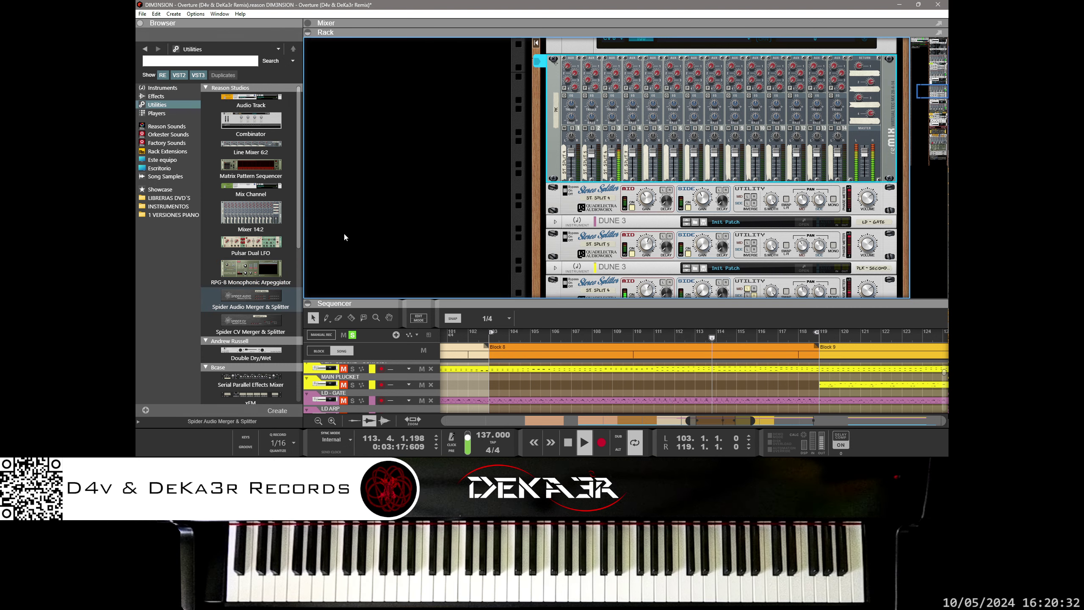
pyautogui.moveTo(299, 242); pyautogui.dragTo(321, 210)
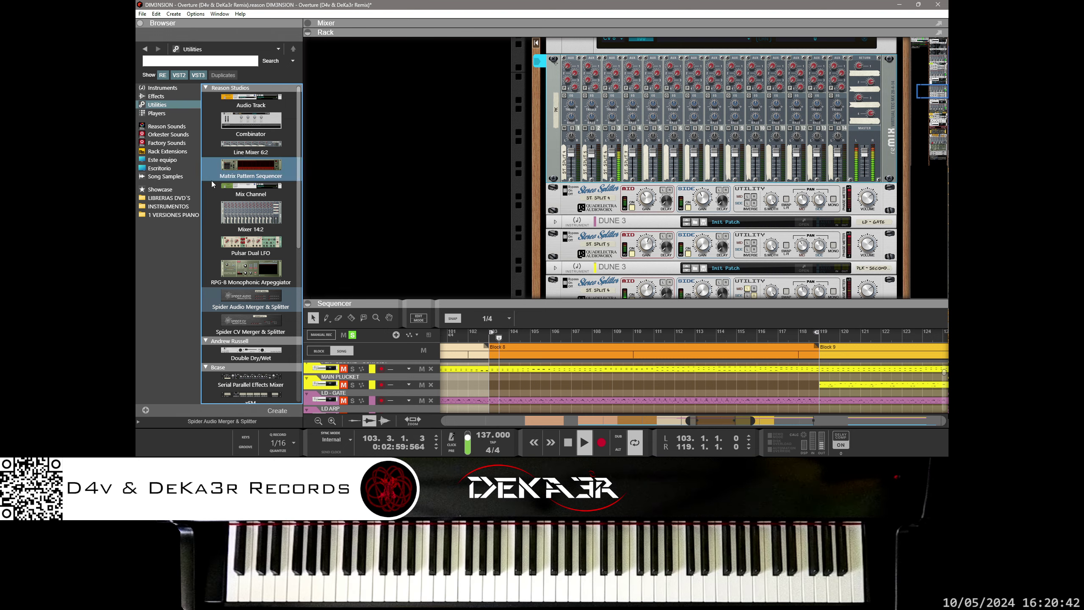
pyautogui.scroll(-8, 239, 203)
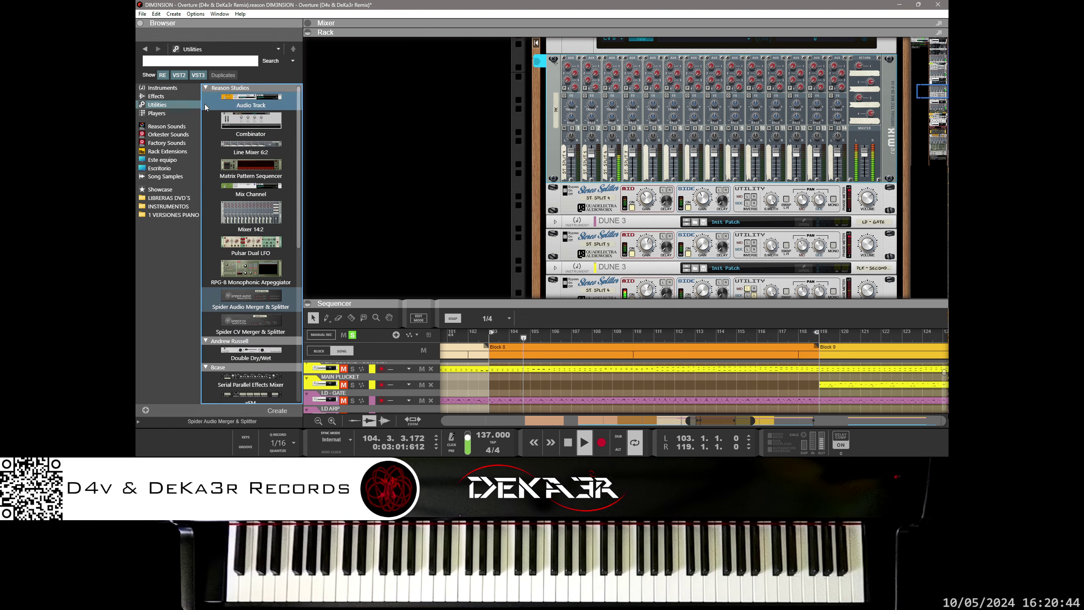
# Step: Add the Pump Sidechain/Gate Effect from the sonicbits.io effects directly below the mixer
pyautogui.click(156, 96)
pyautogui.scroll(-15, 253, 236)
pyautogui.scroll(-8, 253, 235)
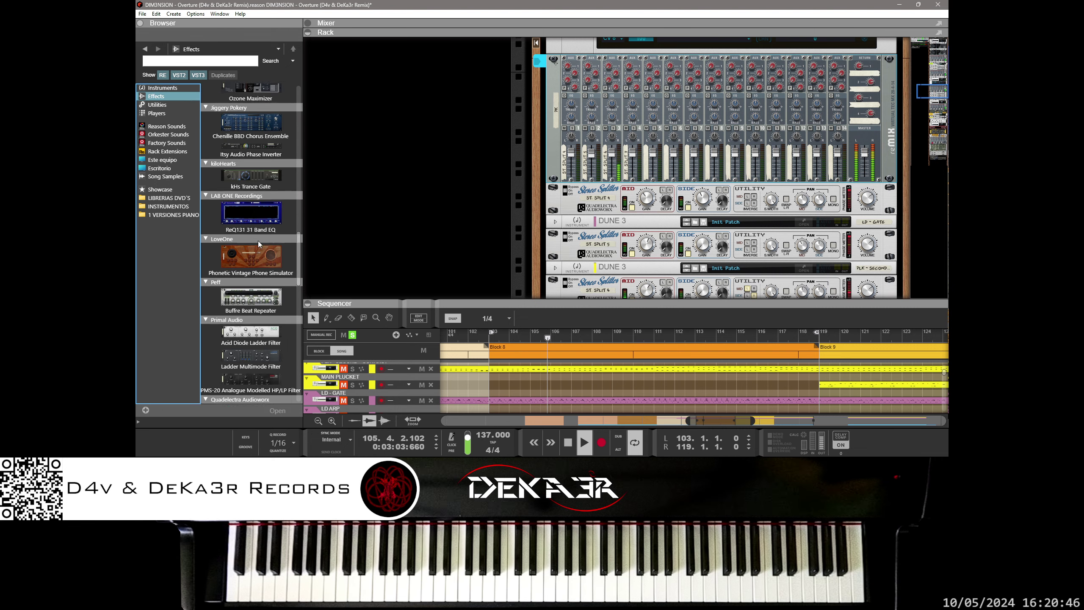
pyautogui.scroll(-8, 256, 240)
pyautogui.scroll(-4, 260, 245)
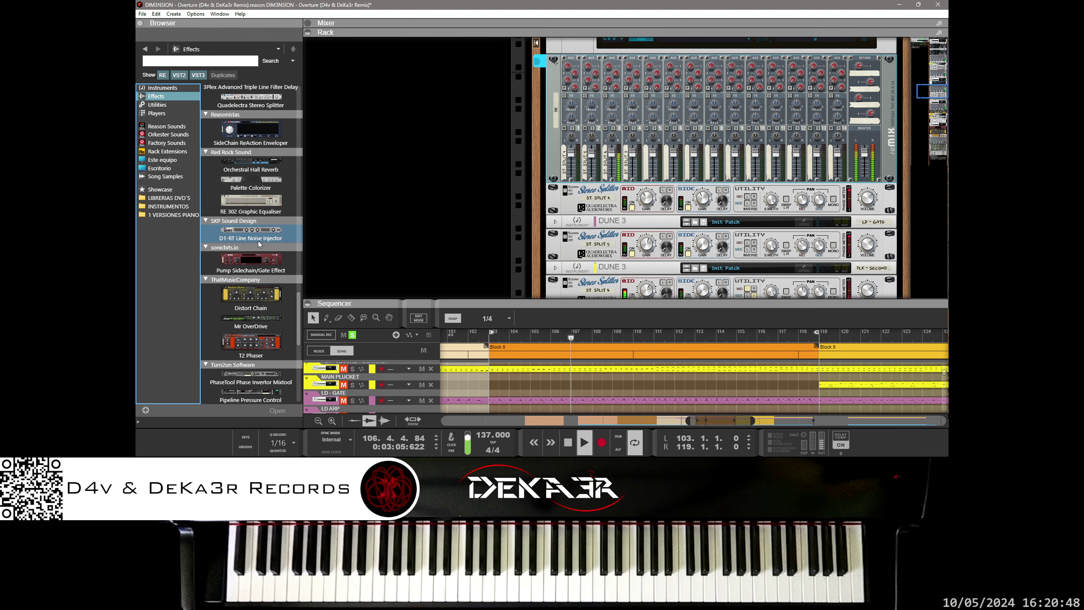
pyautogui.click(252, 260)
pyautogui.moveTo(252, 260)
pyautogui.mouseDown()
pyautogui.moveTo(617, 227)
pyautogui.moveTo(658, 186)
pyautogui.mouseUp()
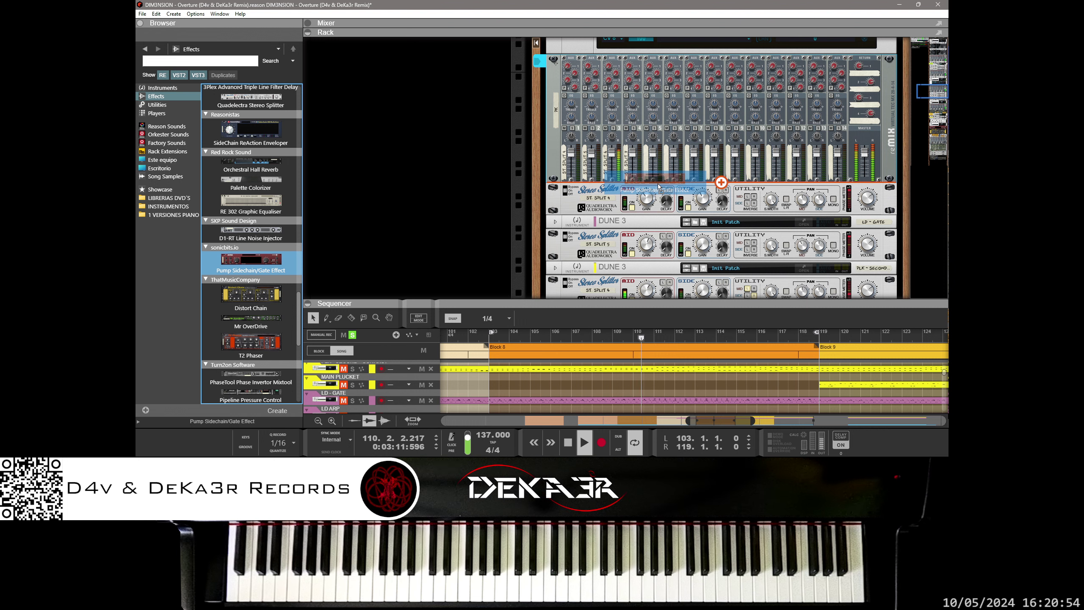
pyautogui.moveTo(659, 187); pyautogui.dragTo(658, 184)
# Step: Patch Pump in line on mixer channel 3, routing the channel's source into its audio input and its audio output to channel 3
pyautogui.press('Tab')
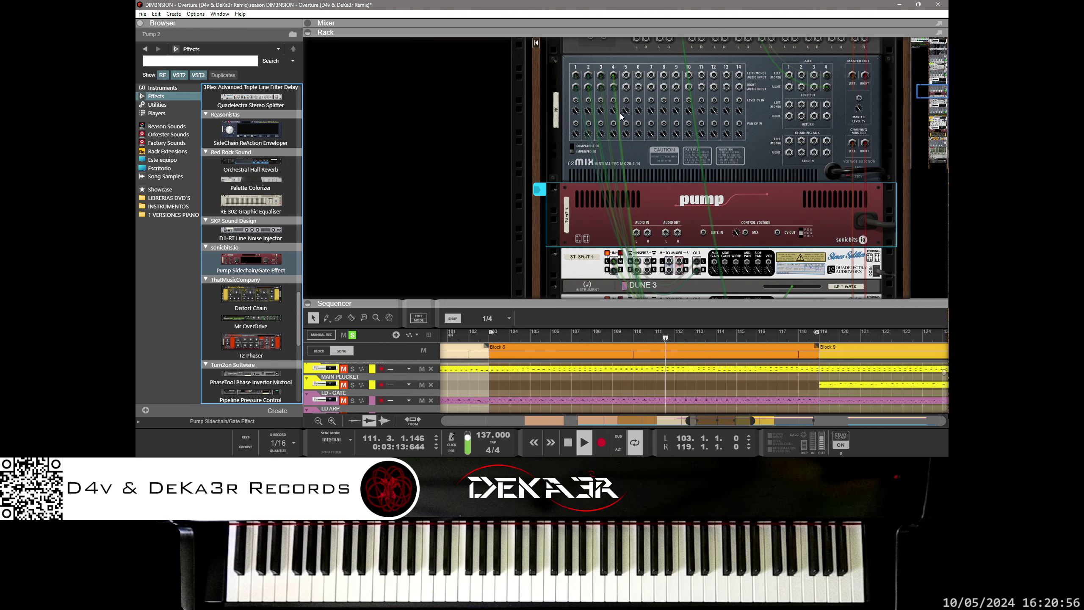
pyautogui.moveTo(621, 116); pyautogui.dragTo(636, 232)
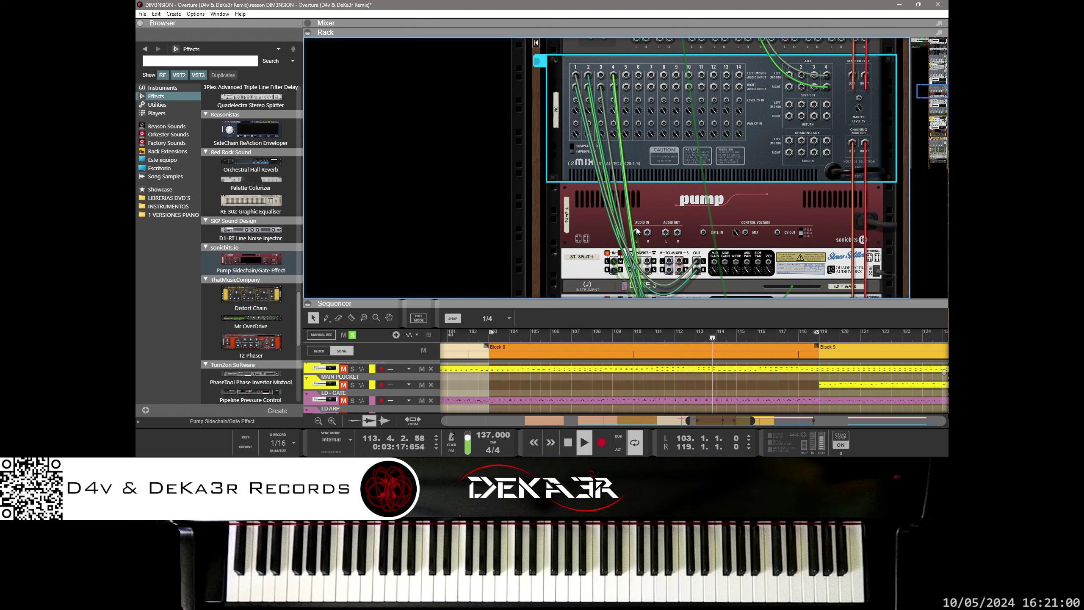
pyautogui.moveTo(603, 85); pyautogui.dragTo(667, 234)
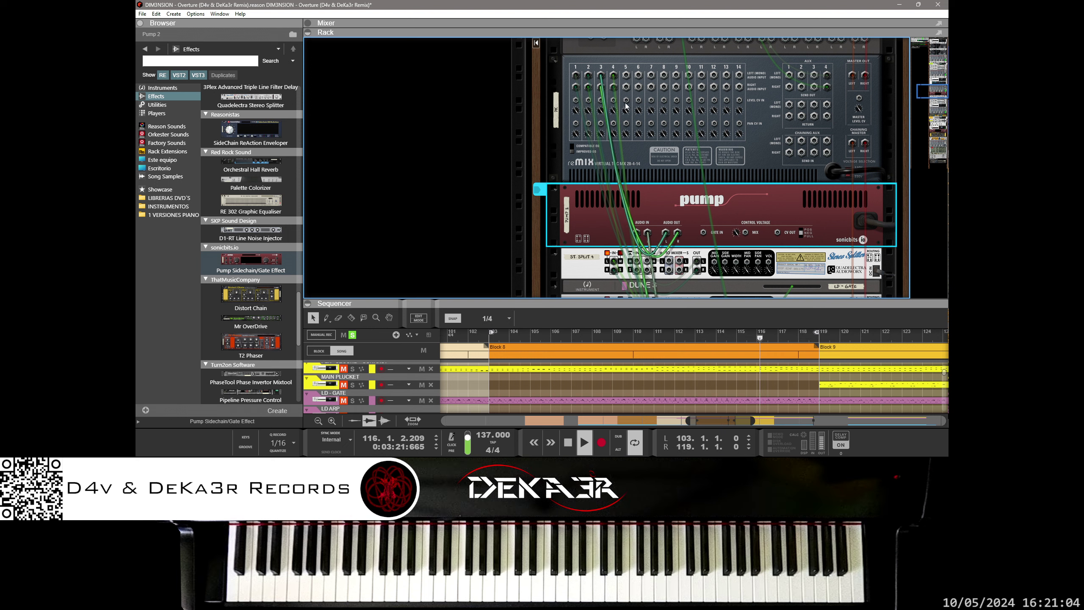
pyautogui.press('Tab')
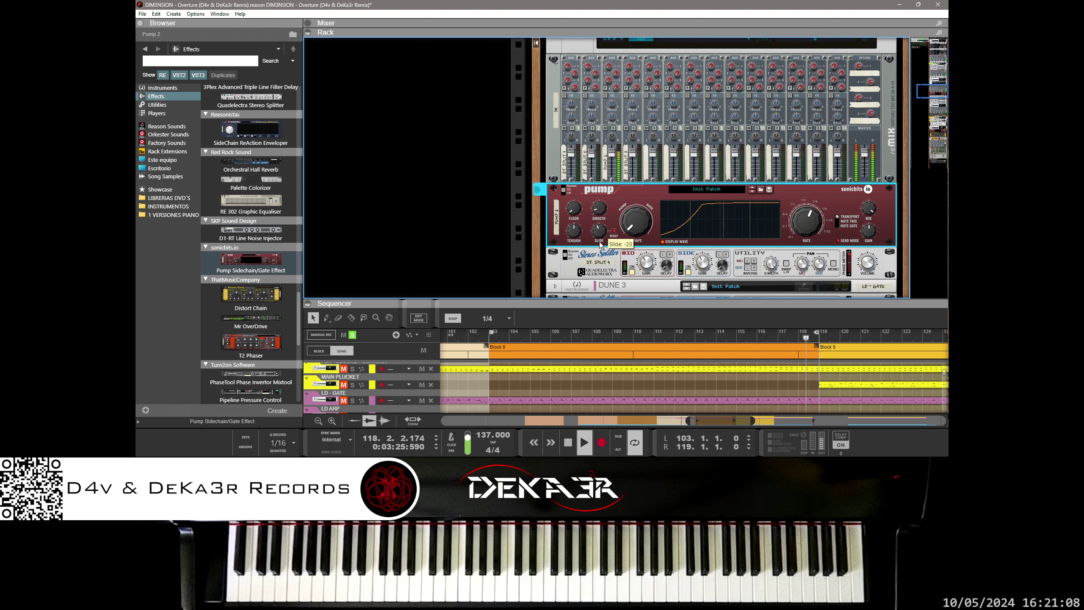
# Step: Shift Pump's ducking curve with Slide, and audition different mix and gain amounts by ear
pyautogui.moveTo(598, 257); pyautogui.dragTo(638, 214)
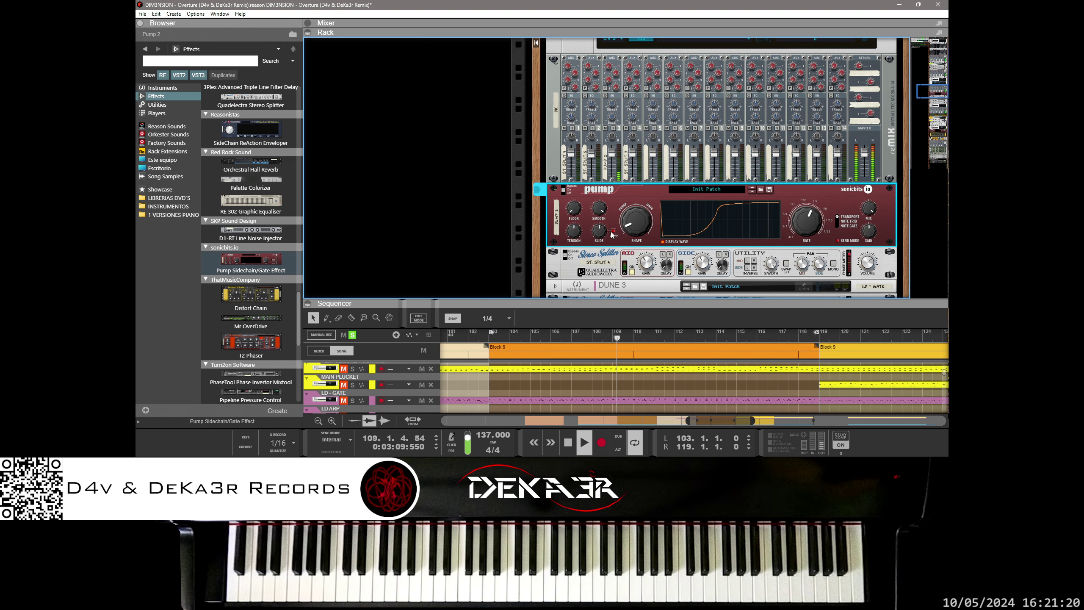
pyautogui.moveTo(600, 217)
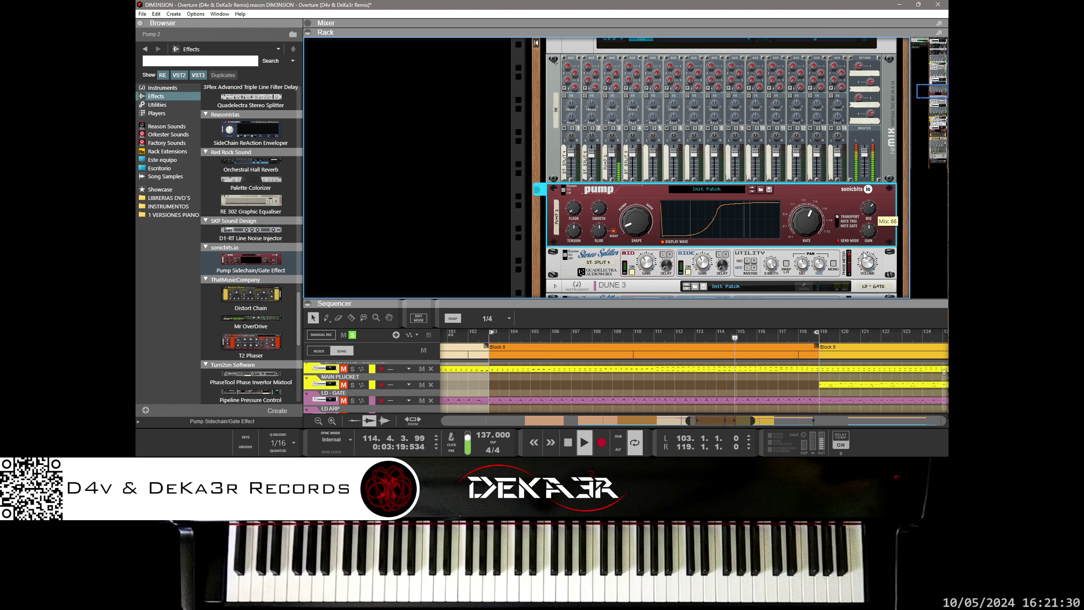
pyautogui.moveTo(869, 209); pyautogui.dragTo(869, 194)
pyautogui.moveTo(867, 235); pyautogui.dragTo(864, 238)
pyautogui.moveTo(863, 246); pyautogui.dragTo(869, 208)
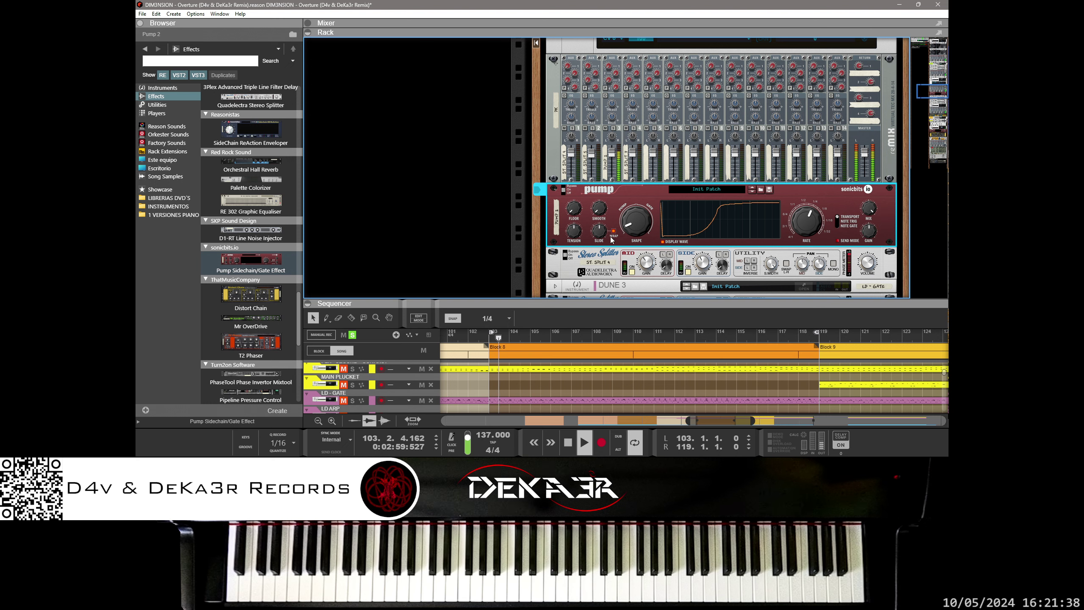
# Step: Audition Pump's tension, floor and mix settings, raising the tension through 30 to hear its effect on the curve
pyautogui.moveTo(582, 233); pyautogui.dragTo(571, 260)
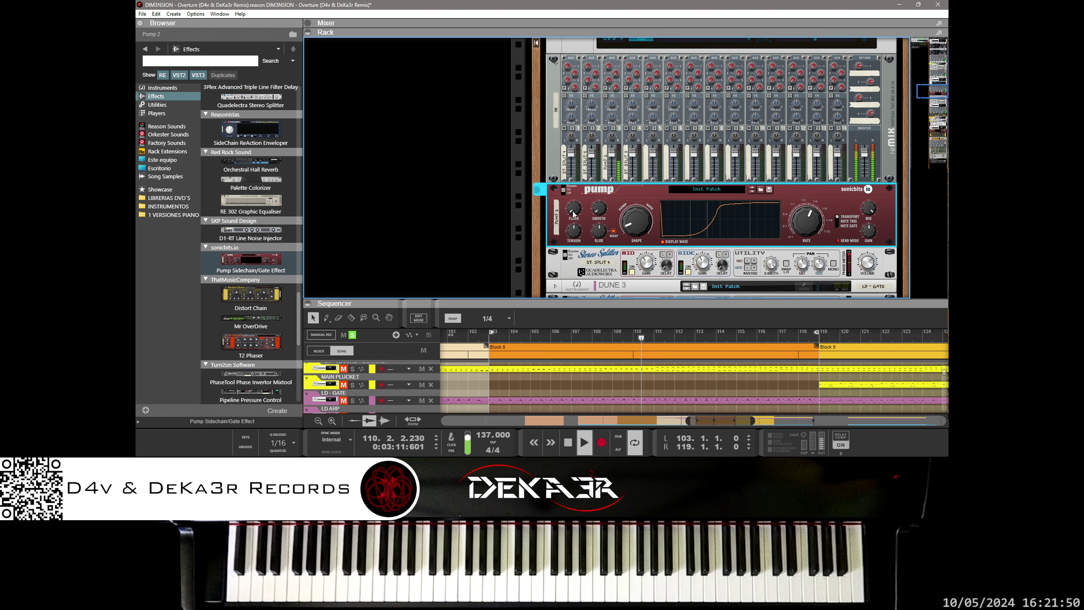
pyautogui.moveTo(573, 213); pyautogui.dragTo(570, 204)
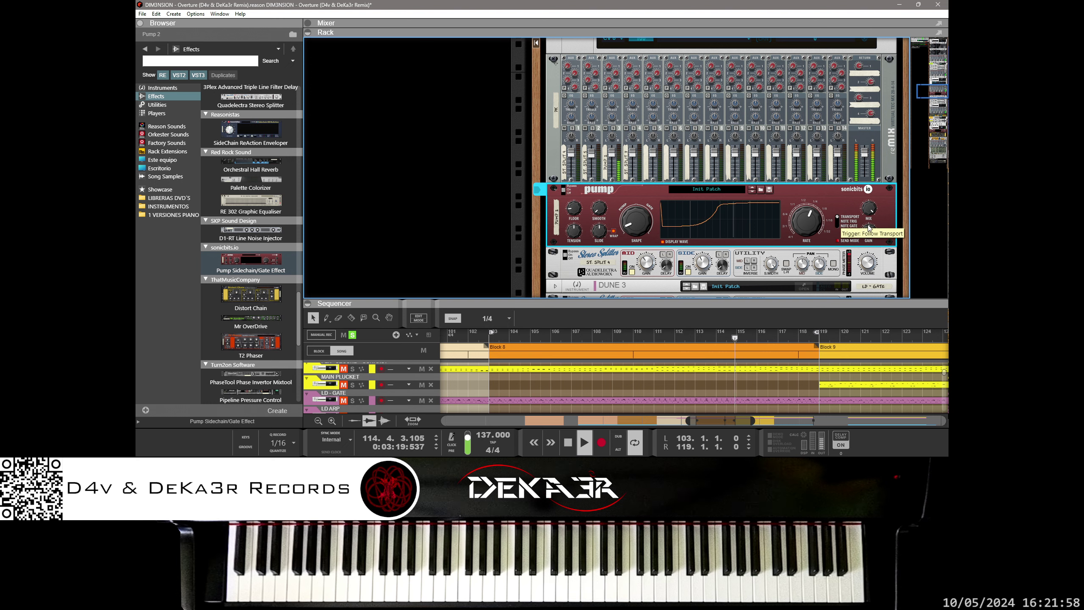
pyautogui.moveTo(871, 201); pyautogui.dragTo(870, 205)
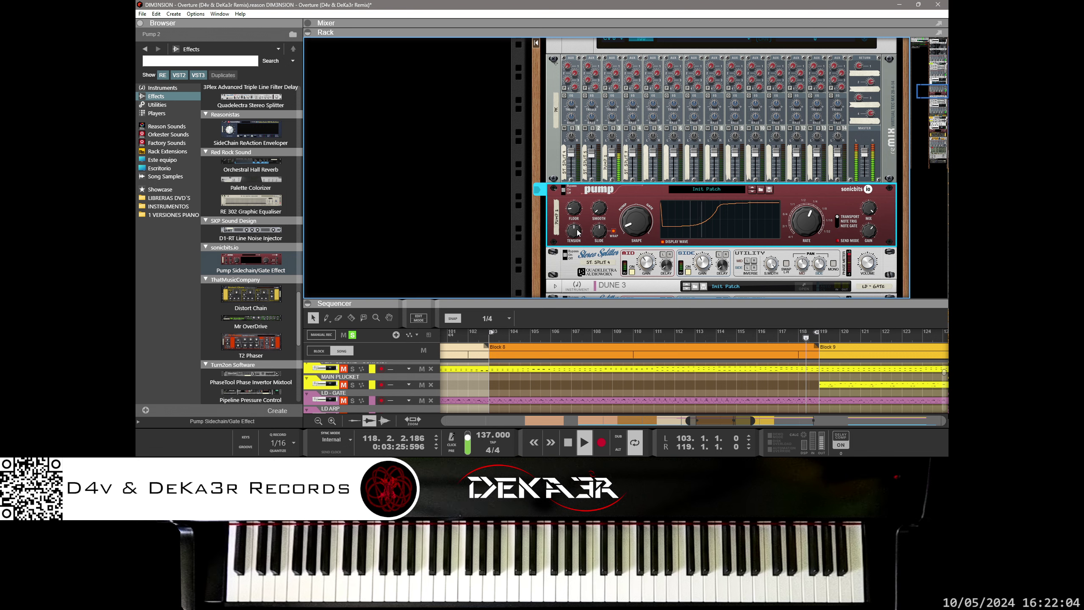
pyautogui.moveTo(579, 233); pyautogui.dragTo(570, 182)
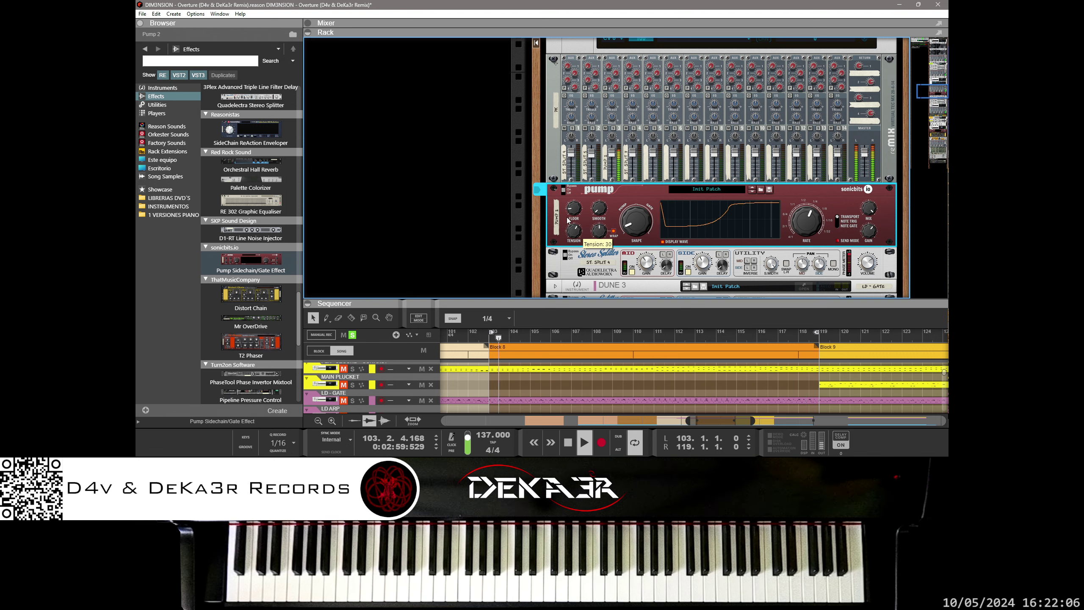
pyautogui.moveTo(567, 220); pyautogui.dragTo(570, 280)
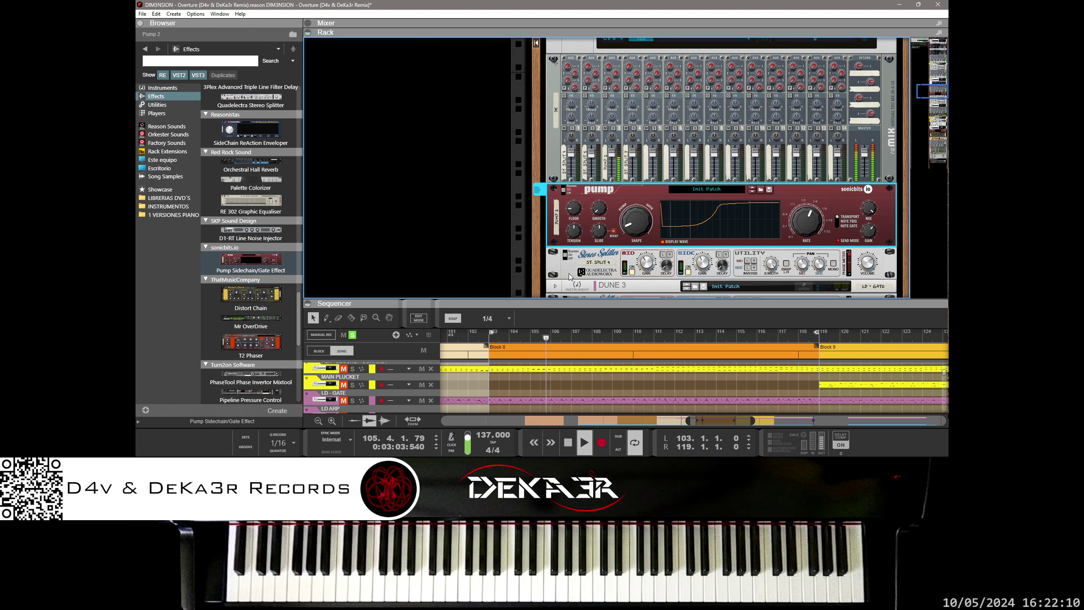
pyautogui.moveTo(573, 191); pyautogui.dragTo(573, 241)
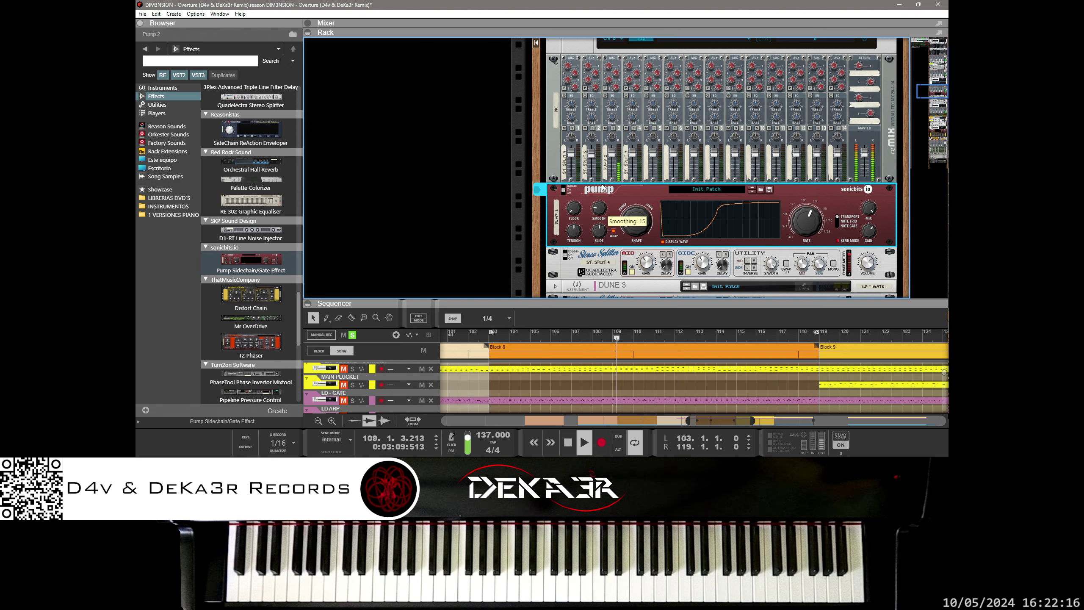
# Step: Adjust Pump's smoothing, slide and tension by ear to reshape the ducking curve on mixer channel 3
pyautogui.moveTo(611, 159); pyautogui.dragTo(617, 94)
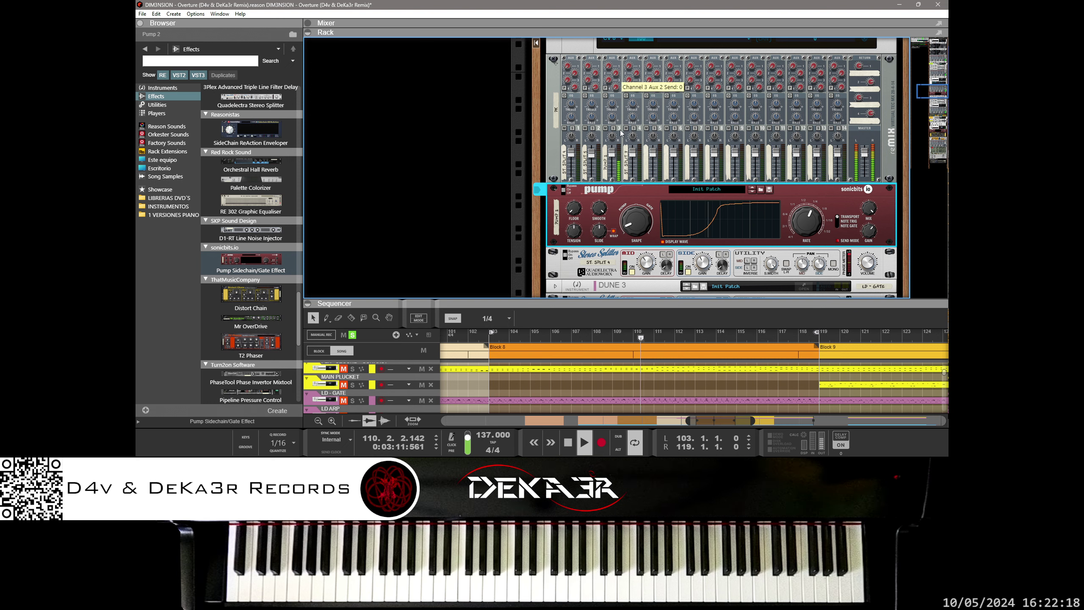
pyautogui.scroll(-1, 601, 208)
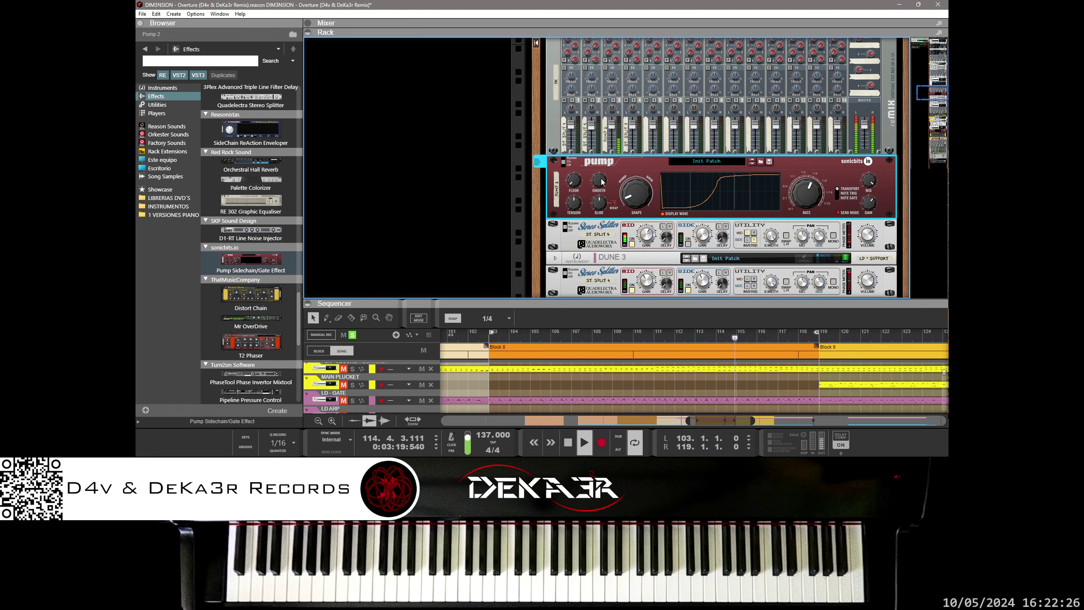
pyautogui.moveTo(602, 182)
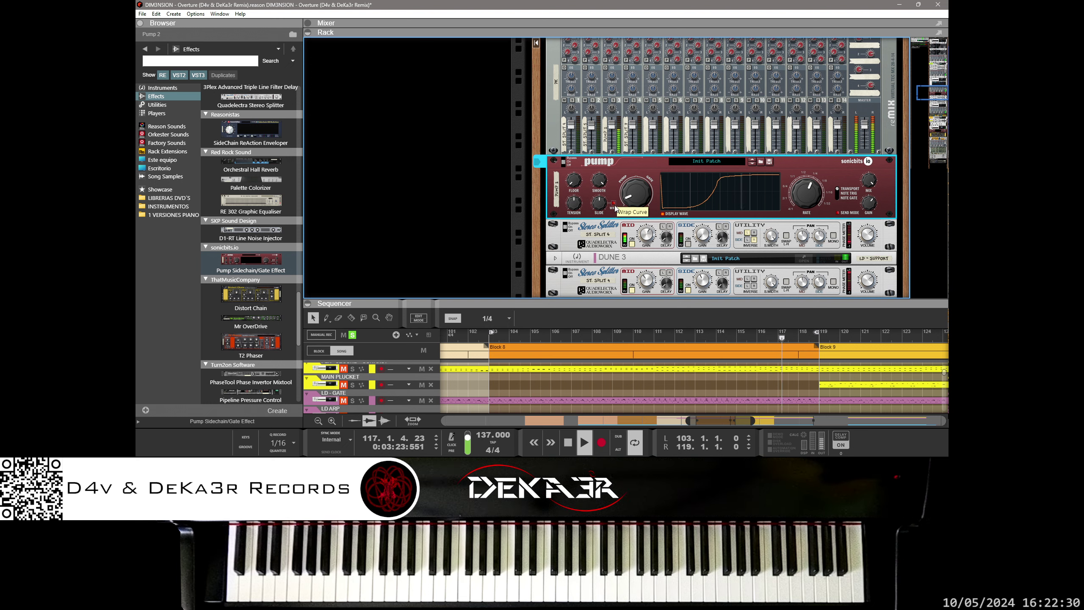
pyautogui.moveTo(602, 216)
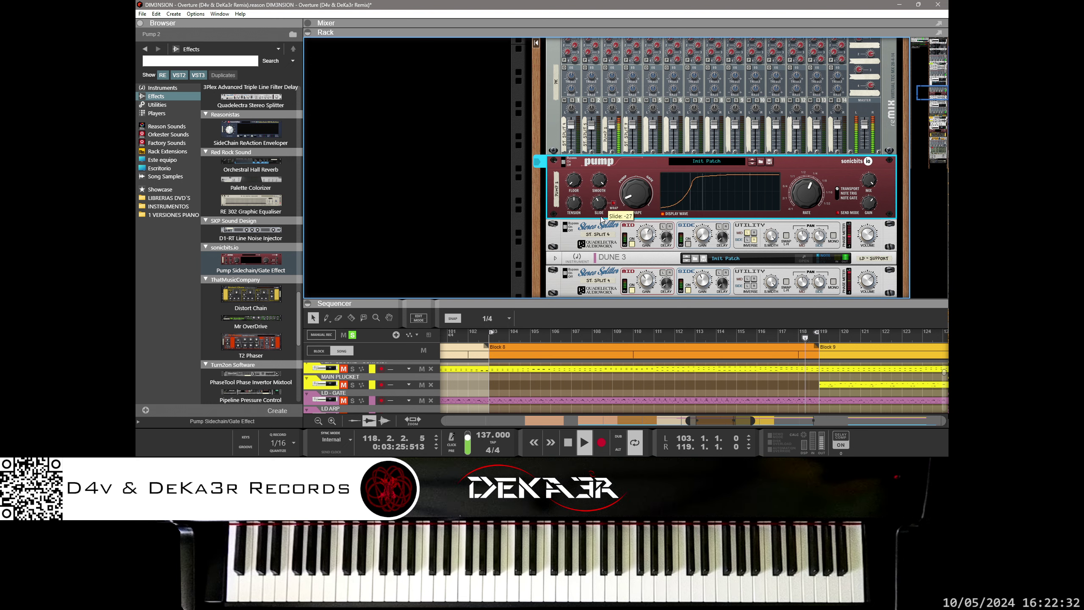
pyautogui.moveTo(602, 220)
pyautogui.mouseDown()
pyautogui.moveTo(604, 184)
pyautogui.moveTo(601, 222)
pyautogui.moveTo(599, 212)
pyautogui.mouseUp()
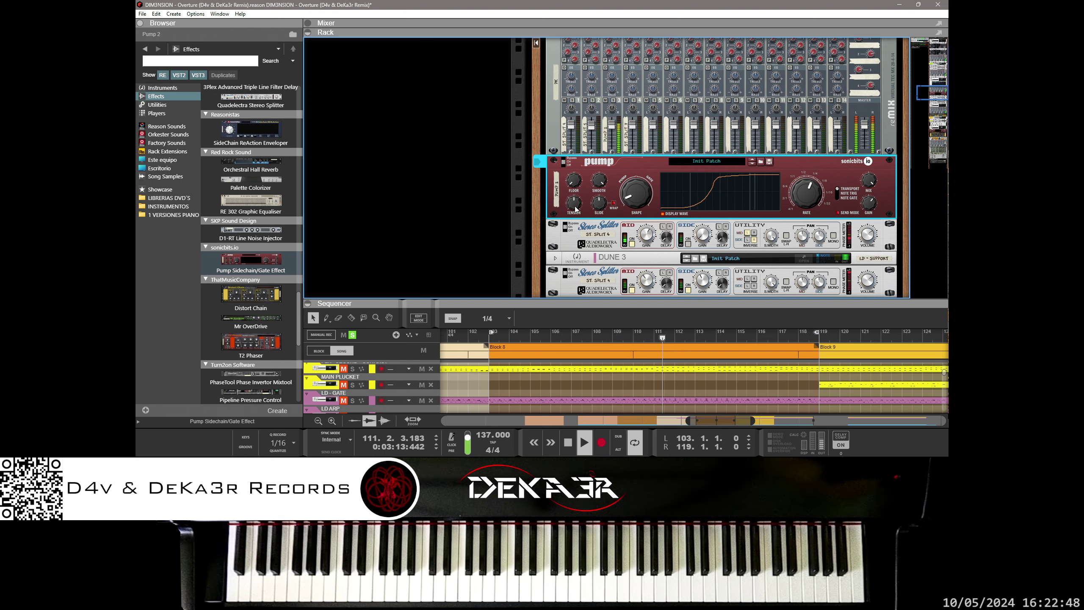
pyautogui.moveTo(584, 128); pyautogui.dragTo(572, 255)
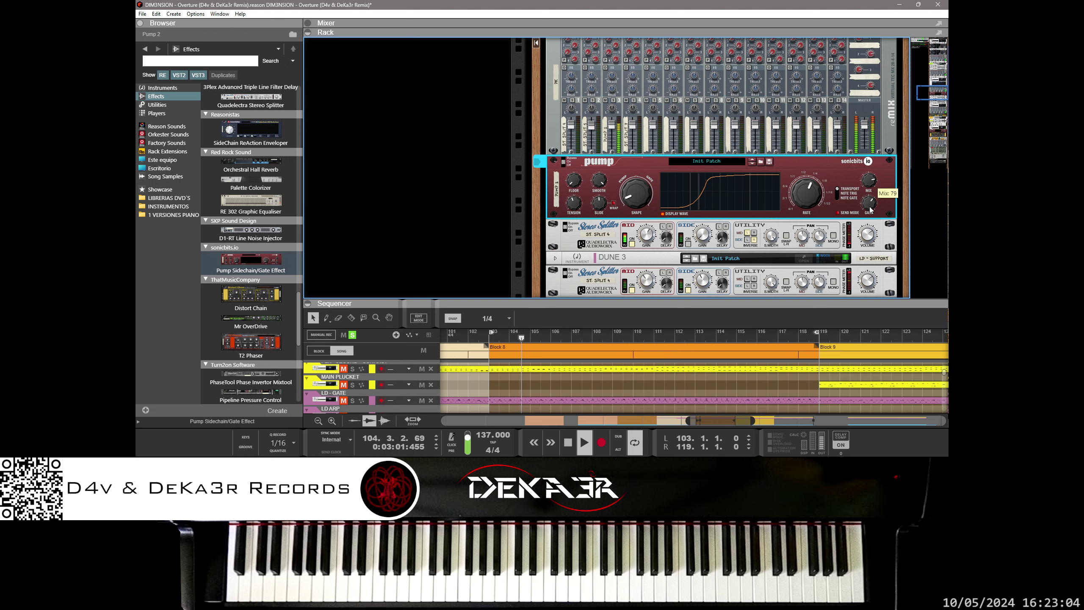
# Step: Audition Pump's mix and output gain by ear, trying a mix of 79 and a gain of 9.0 dB
pyautogui.moveTo(869, 208)
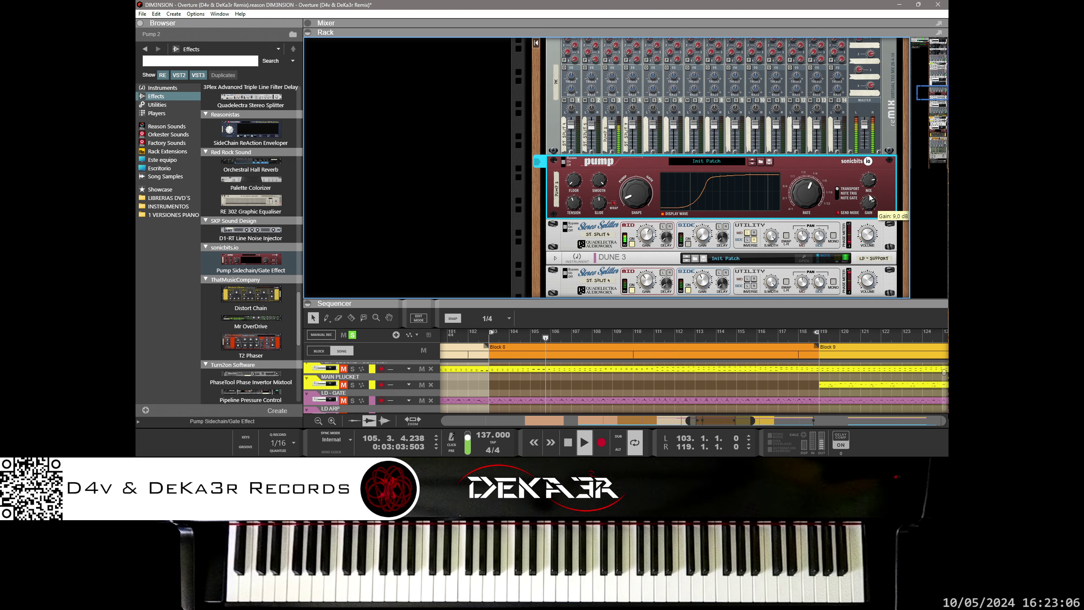
pyautogui.moveTo(870, 202); pyautogui.dragTo(869, 212)
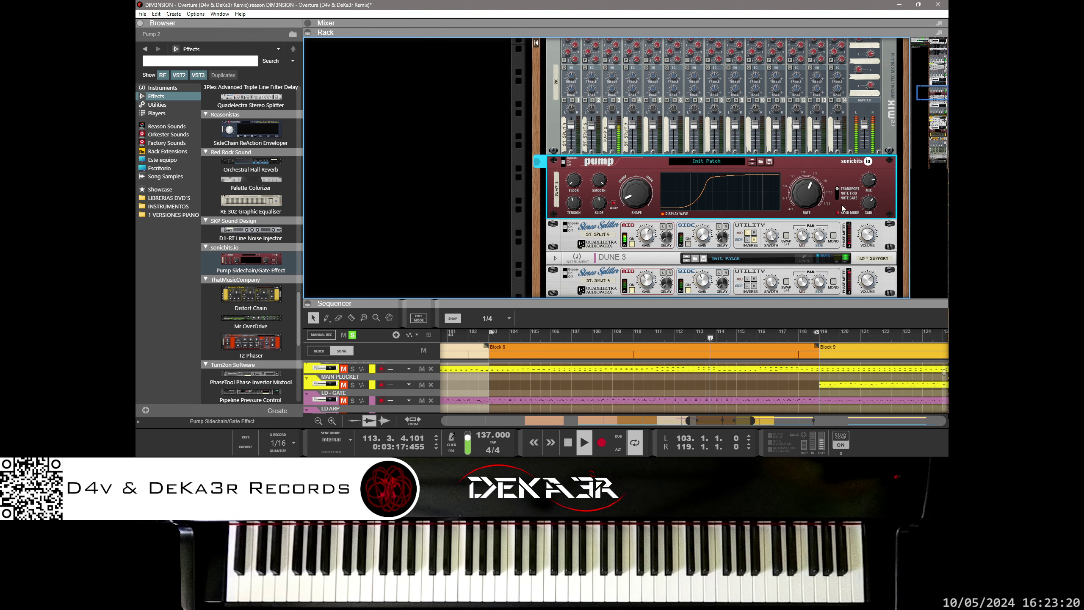
pyautogui.scroll(5, 846, 215)
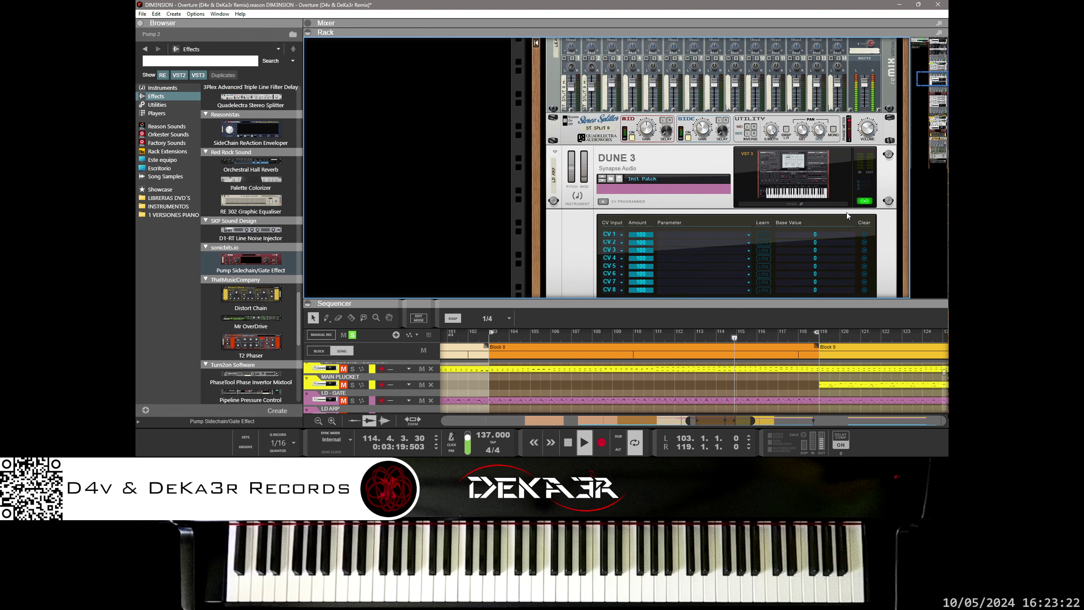
pyautogui.scroll(2, 848, 216)
pyautogui.scroll(-6, 848, 213)
pyautogui.scroll(4, 847, 209)
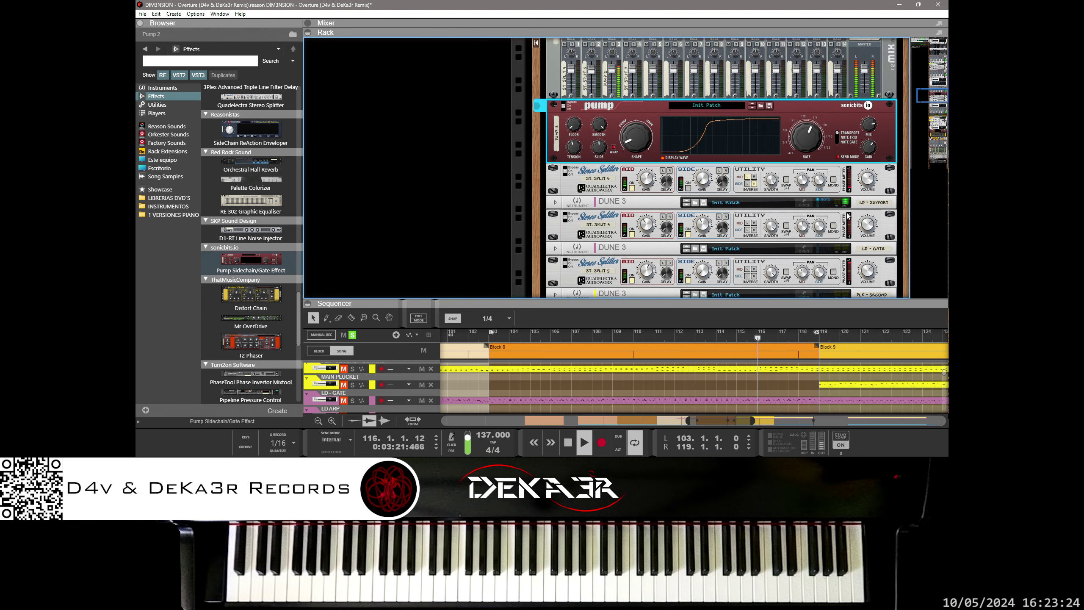
pyautogui.moveTo(869, 206)
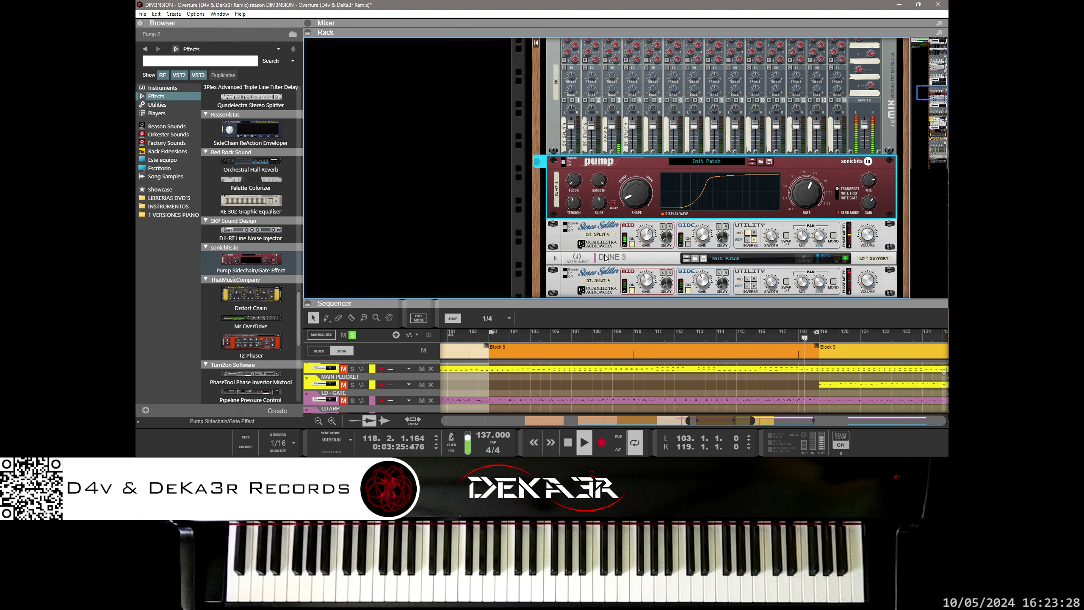
# Step: Enlarge the sequencer and solo the ROLLING BASS track in place of LD - SUPPORT
pyautogui.moveTo(580, 299); pyautogui.dragTo(579, 85)
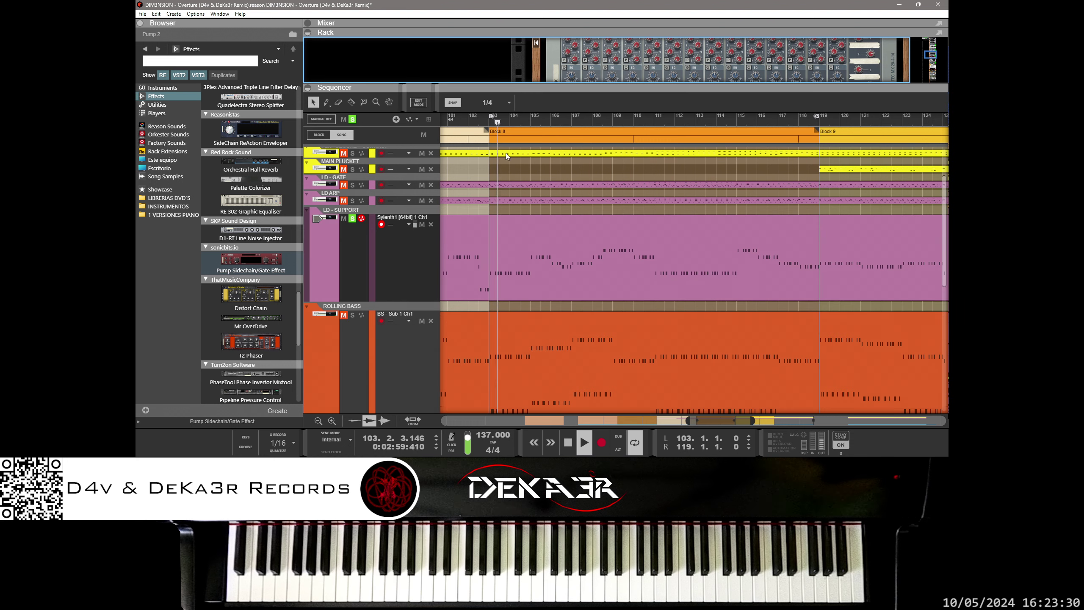
pyautogui.click(353, 315)
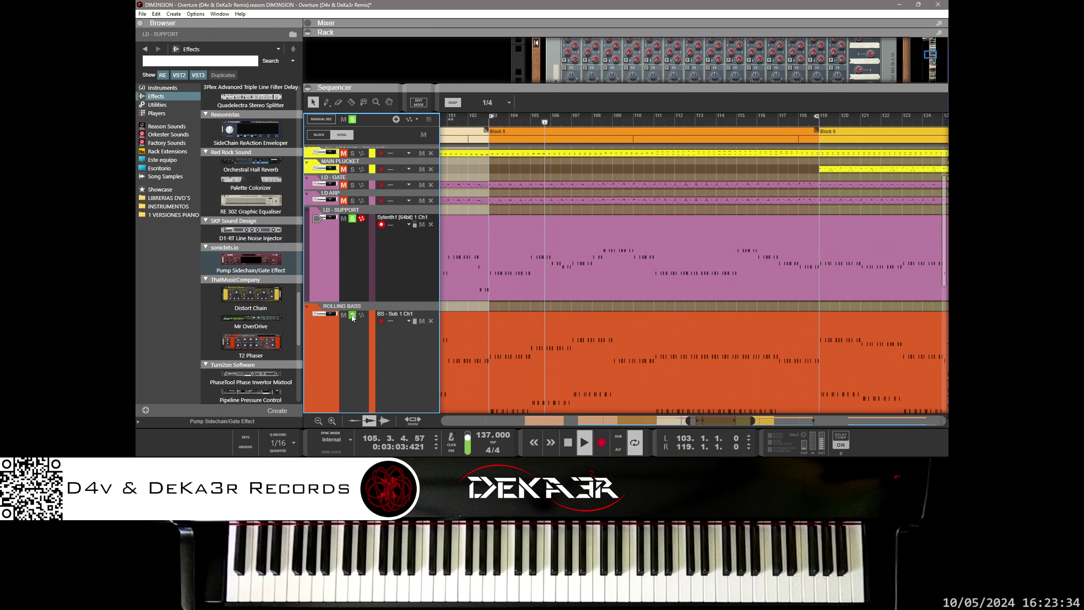
pyautogui.click(353, 218)
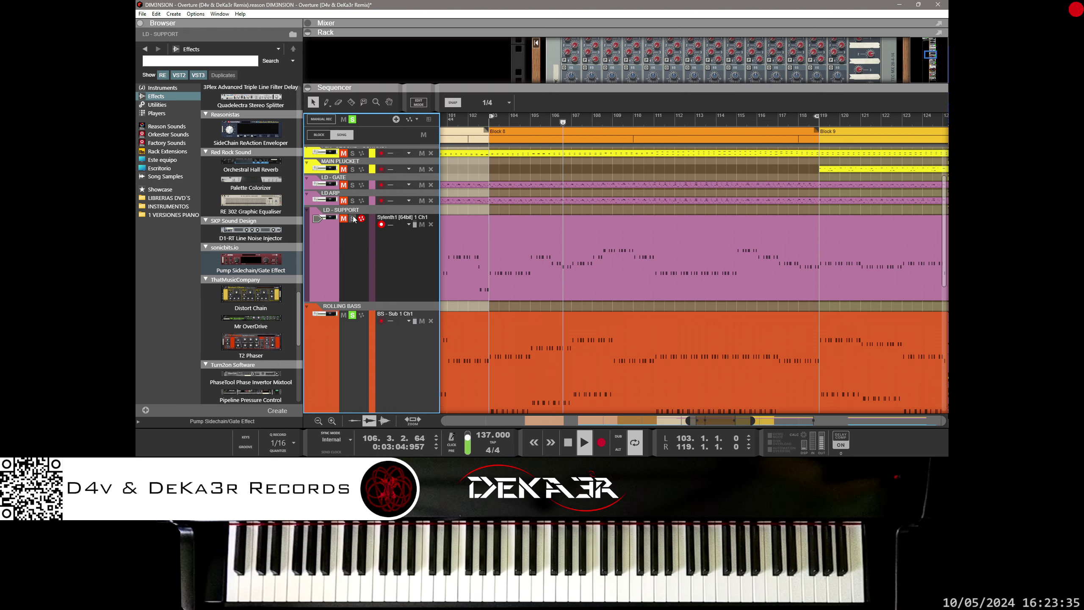
pyautogui.click(344, 342)
pyautogui.scroll(-1, 351, 342)
pyautogui.click(353, 202)
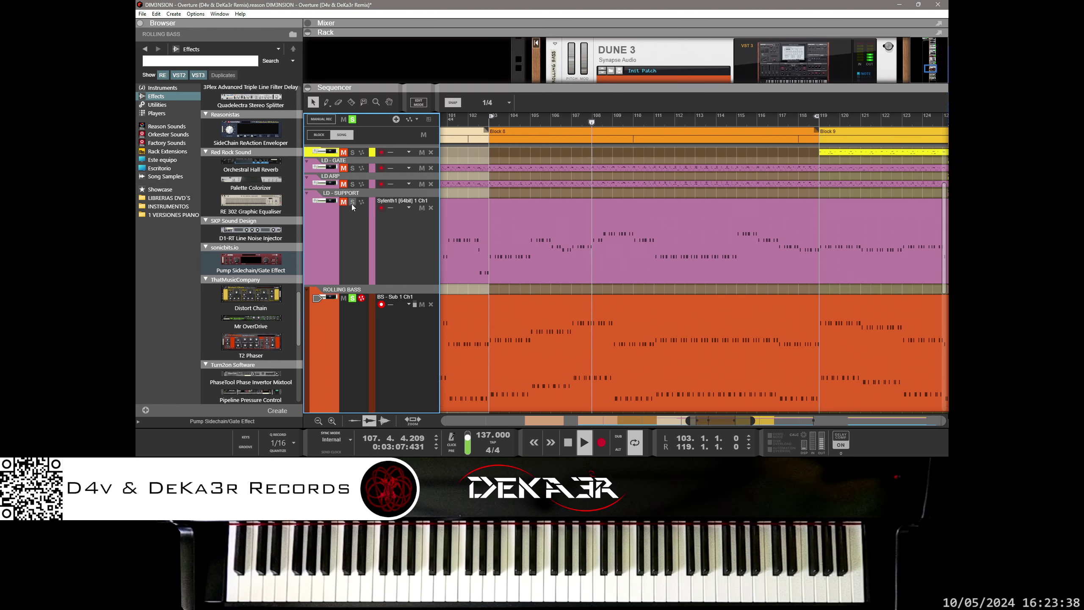
# Step: Restore the rack view and examine the Pump curve on the ROLLING BASS instrument
pyautogui.moveTo(560, 85); pyautogui.dragTo(560, 301)
pyautogui.scroll(-3, 682, 223)
pyautogui.scroll(5, 681, 222)
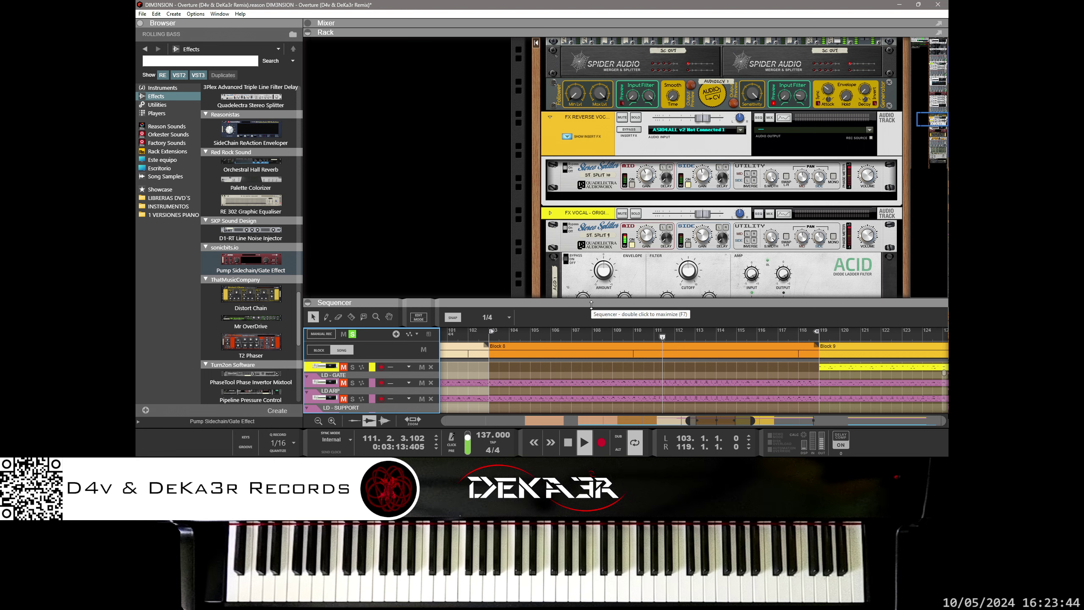
pyautogui.scroll(-3, 635, 211)
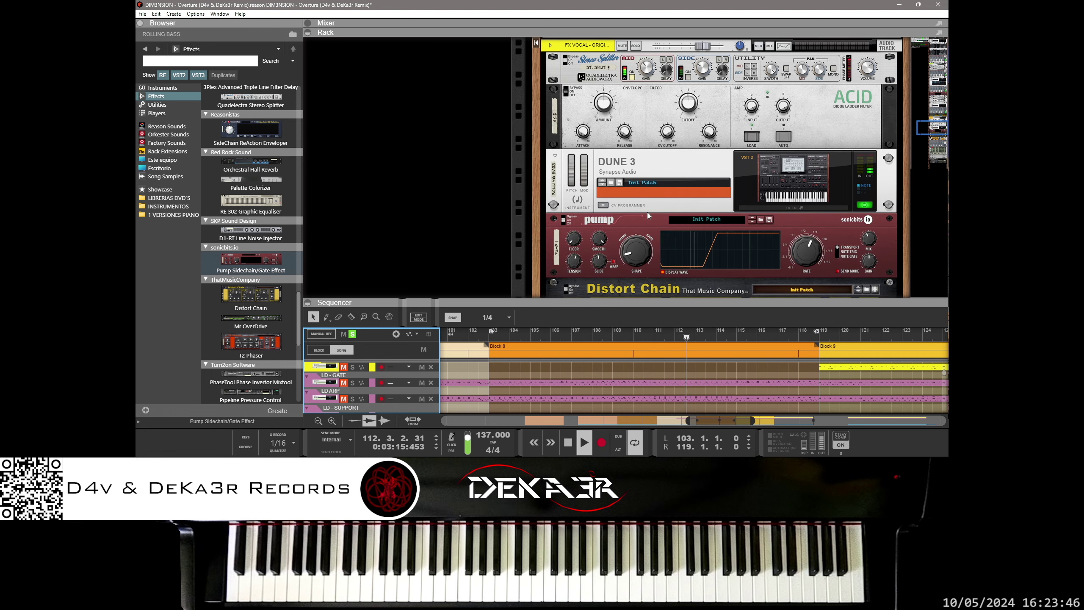
pyautogui.scroll(-5, 780, 191)
# Step: Return to channel 3's Pump, lower its mix to 57, and raise the amount again to compare the ducking
pyautogui.scroll(-8, 780, 191)
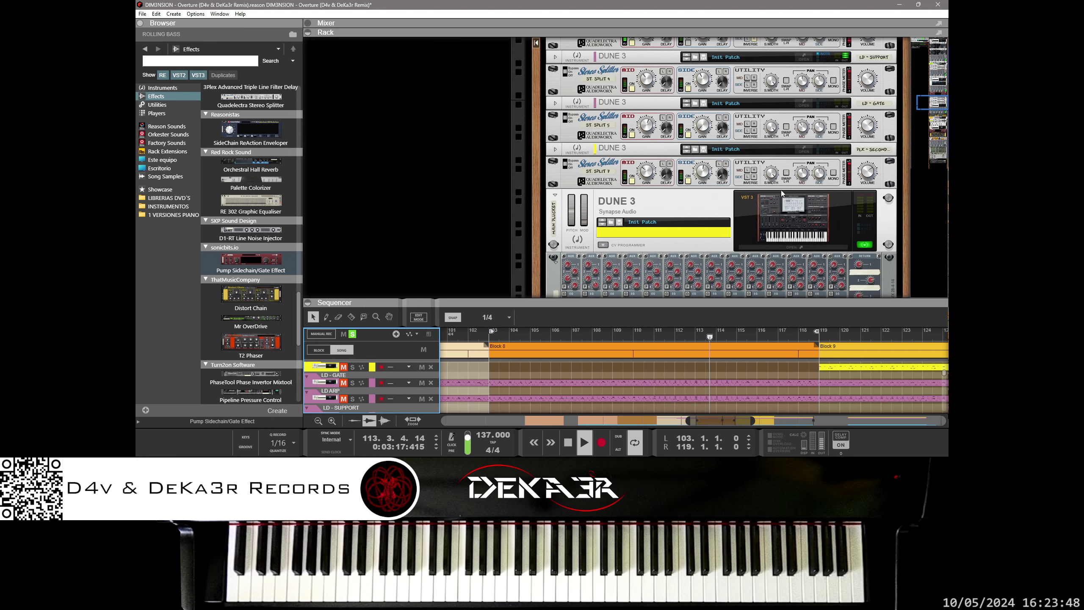
pyautogui.moveTo(871, 147); pyautogui.dragTo(860, 193)
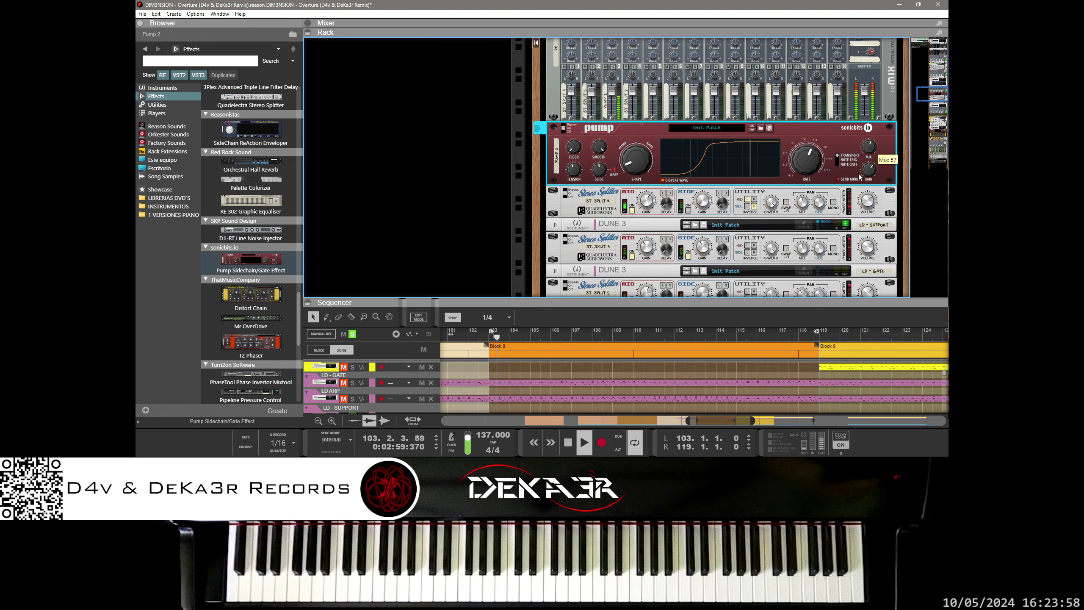
pyautogui.moveTo(858, 184); pyautogui.dragTo(861, 203)
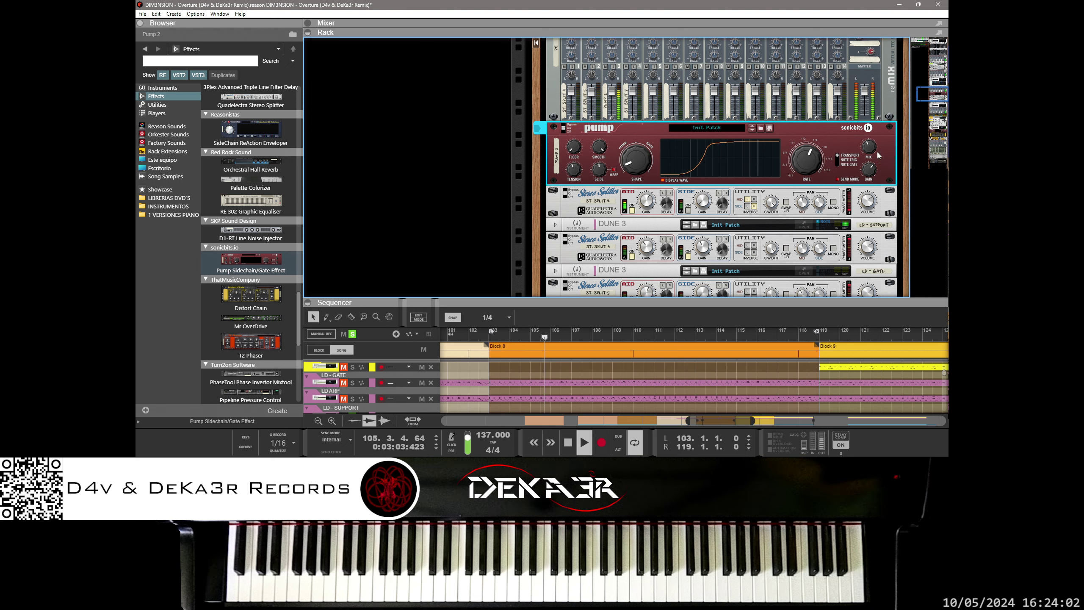
pyautogui.moveTo(878, 156); pyautogui.dragTo(880, 93)
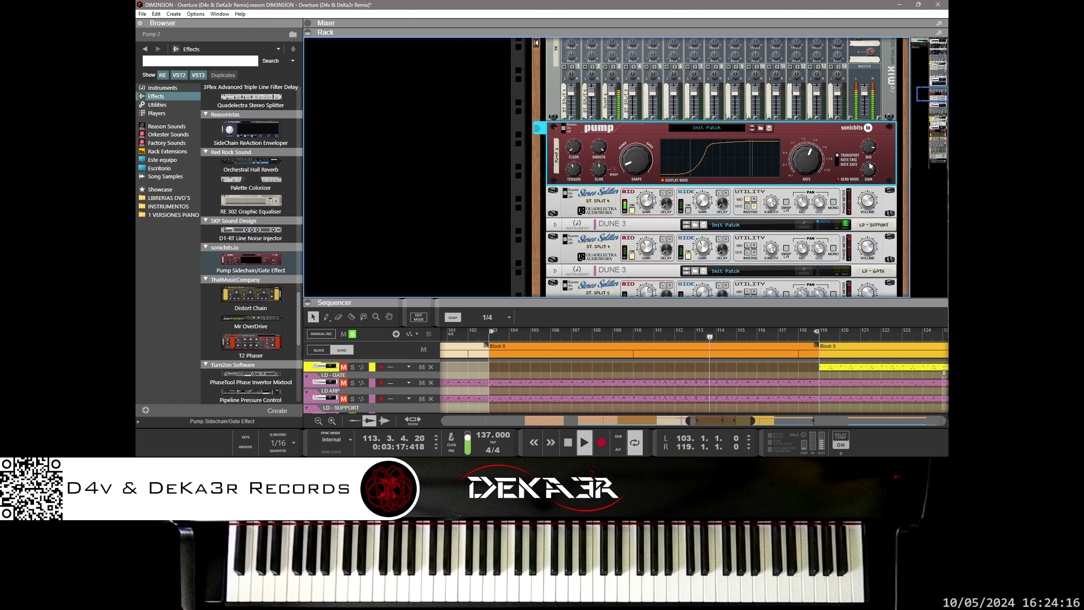